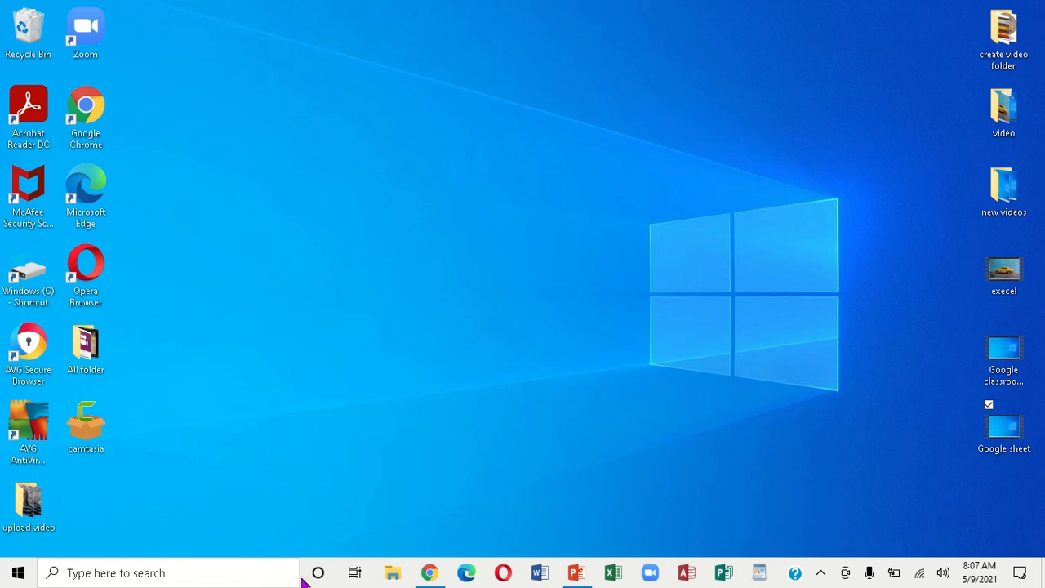
Sign in to the teacher's Google account from the Chrome sign-in page
click(436, 564)
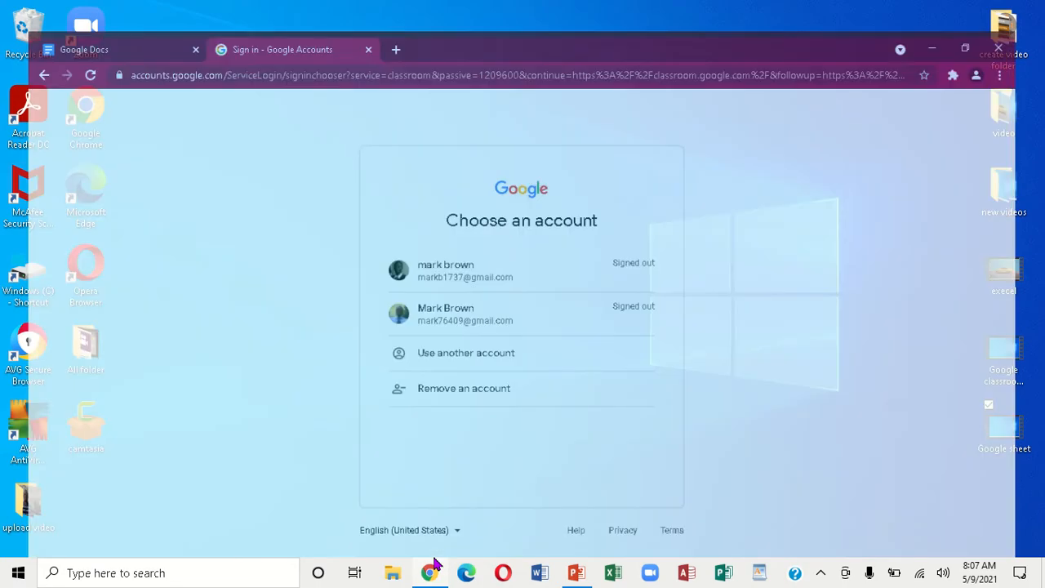
click(505, 292)
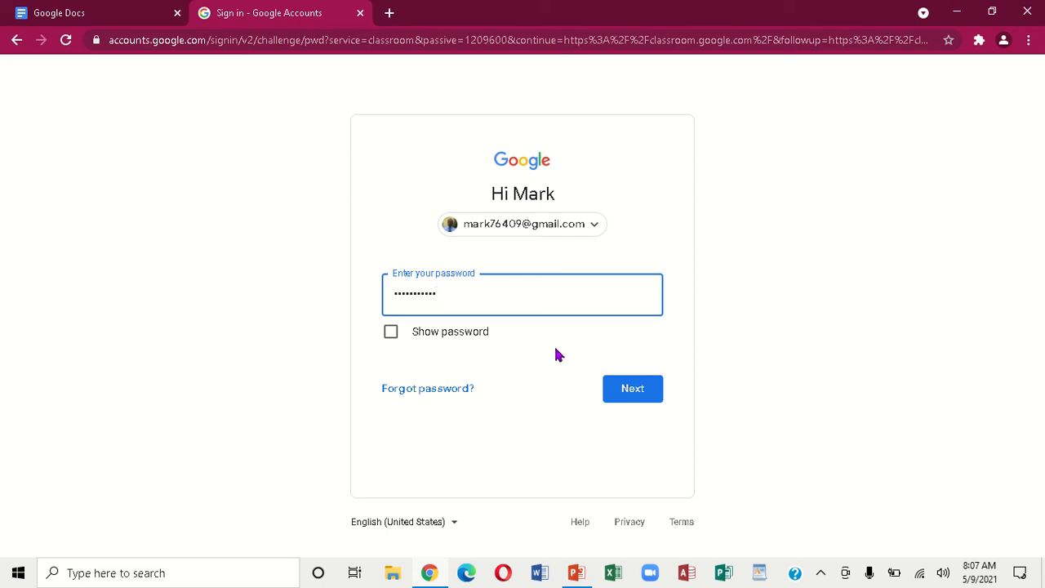
click(646, 396)
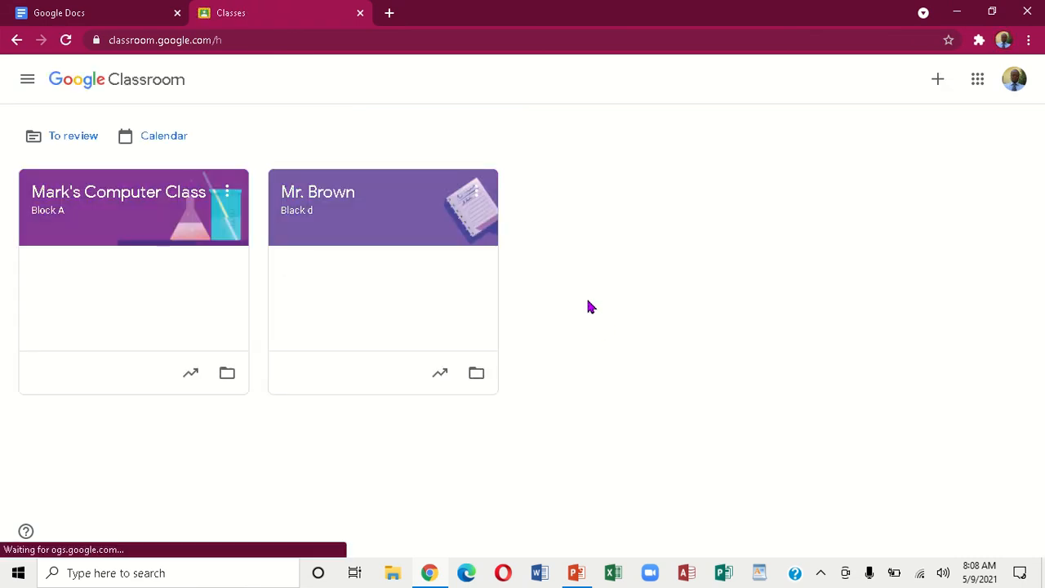
Create a new Material post from the Block A computer class's Classwork page
click(94, 243)
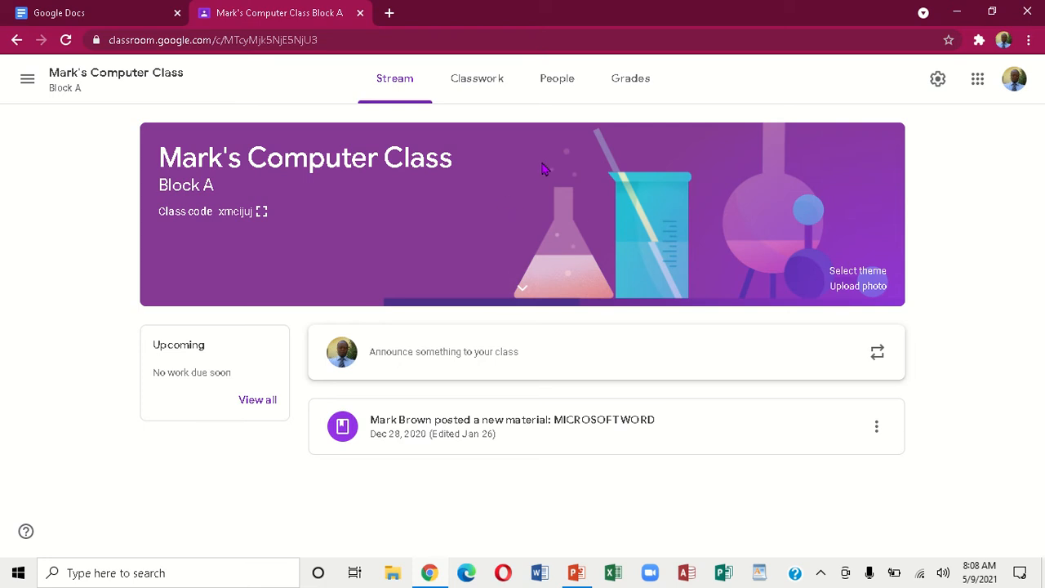
click(485, 78)
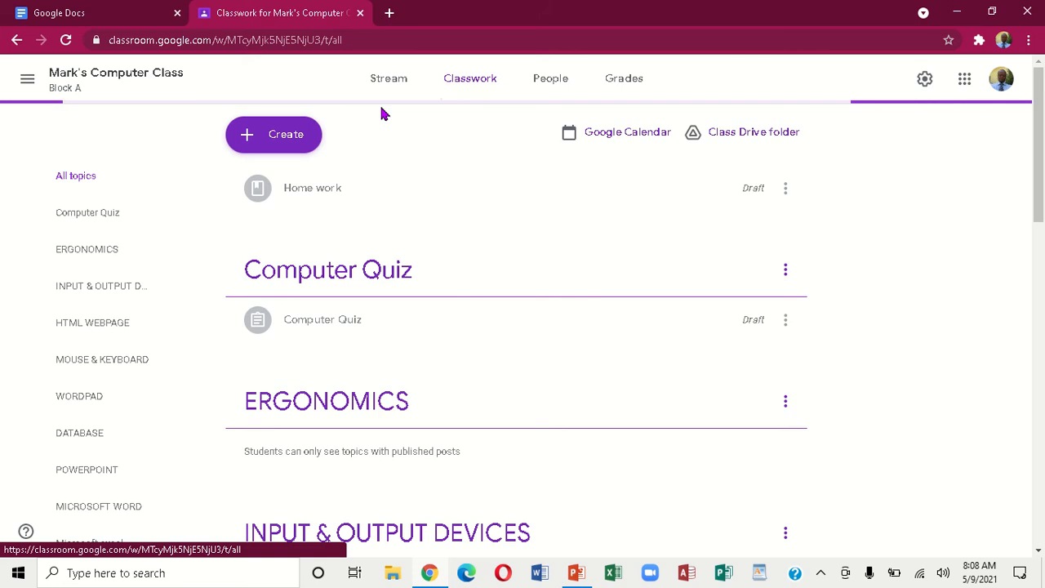
click(289, 138)
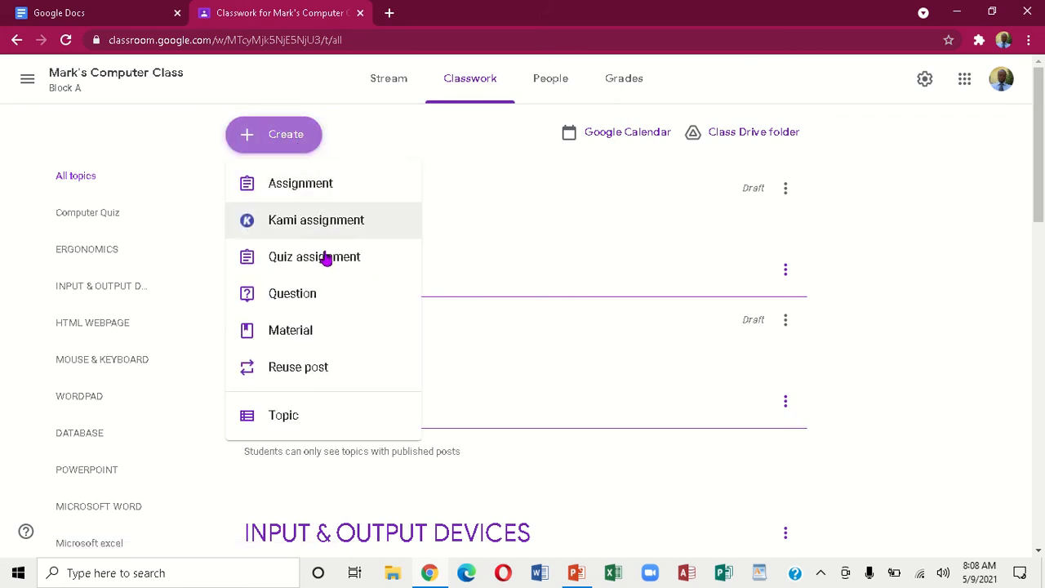
click(300, 332)
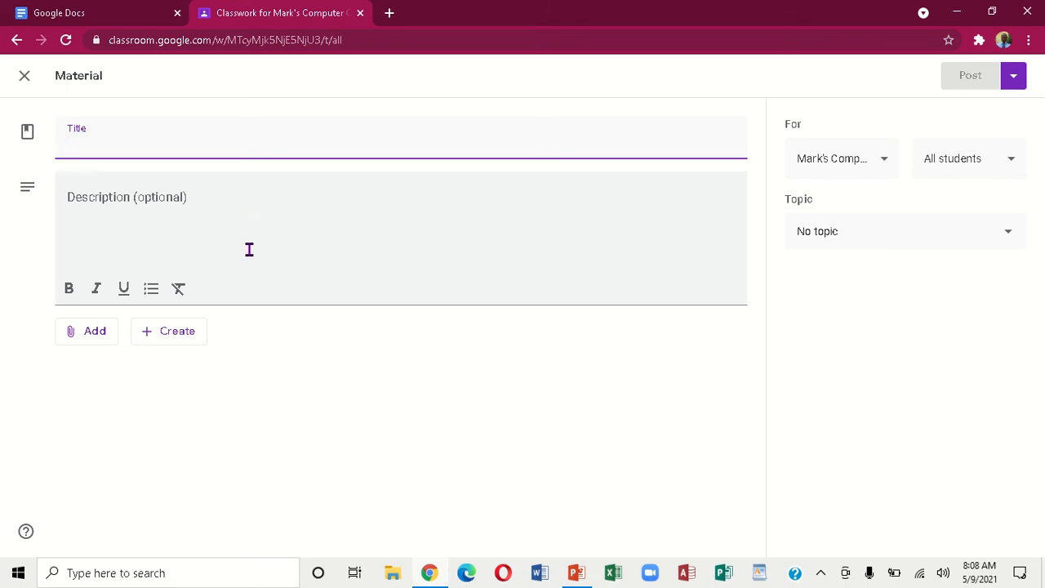
Attach WIN_20201028_10_05_21_Pro.jpg from Google Drive's Recent files to the material
click(93, 333)
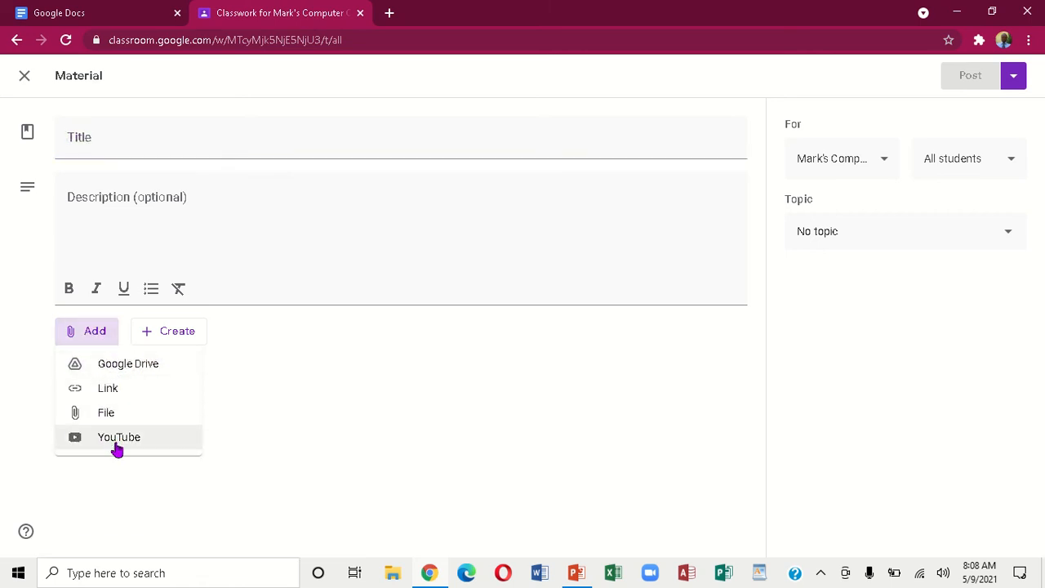
click(139, 370)
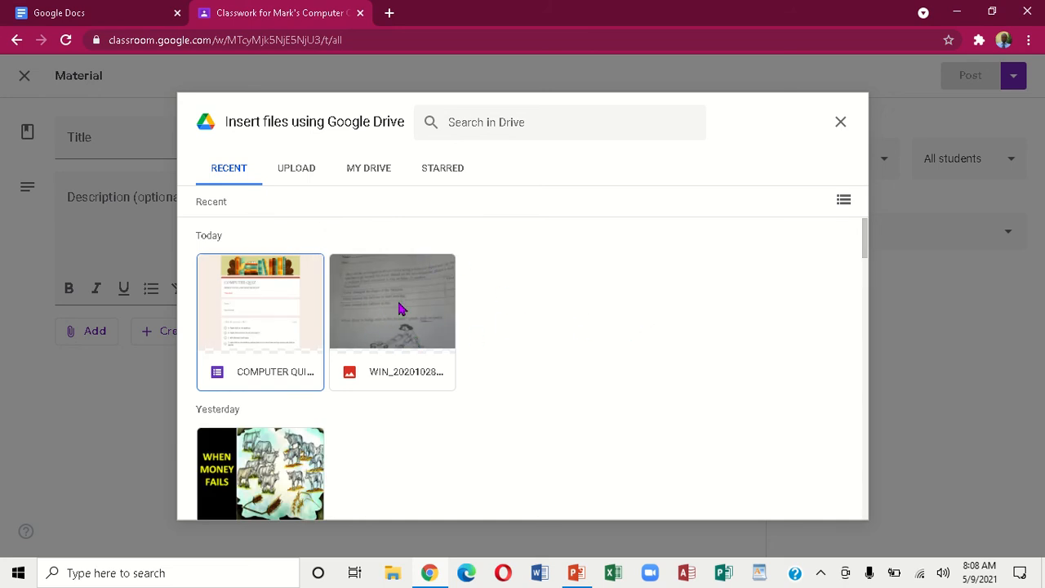
click(371, 307)
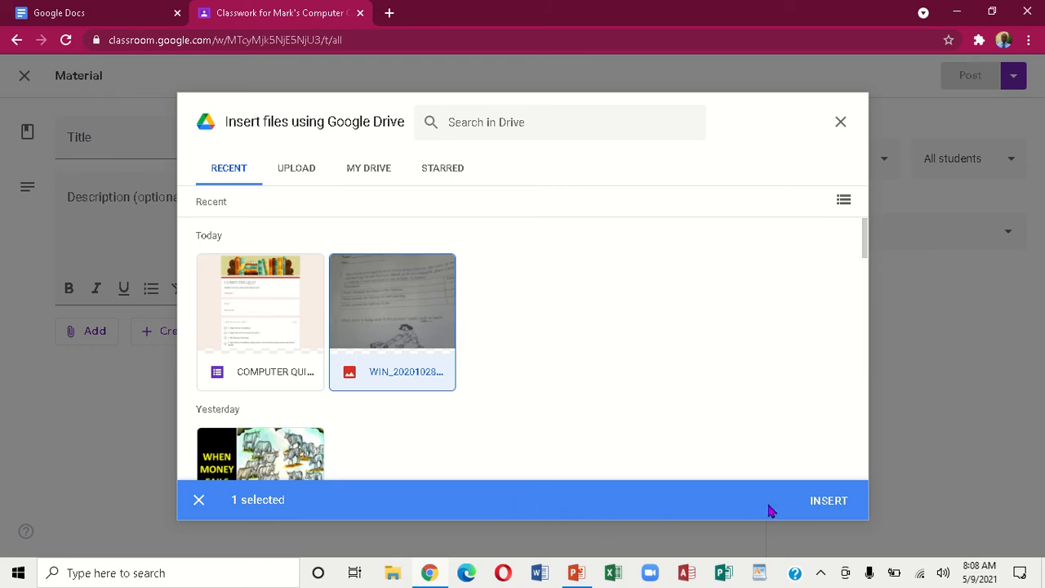
click(833, 504)
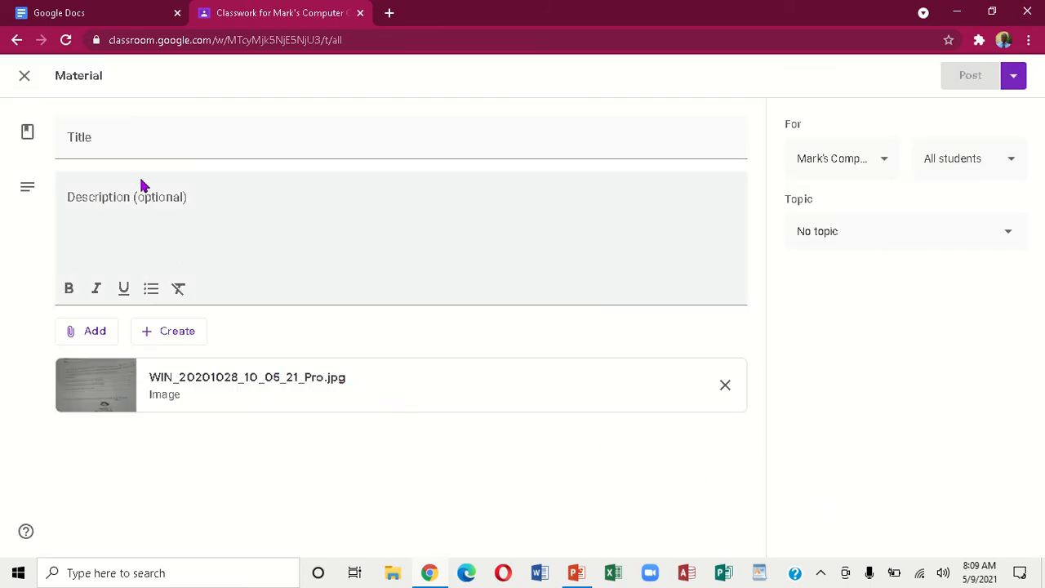
Title the material 'Reading' and add the description 'Study the work below'
click(135, 144)
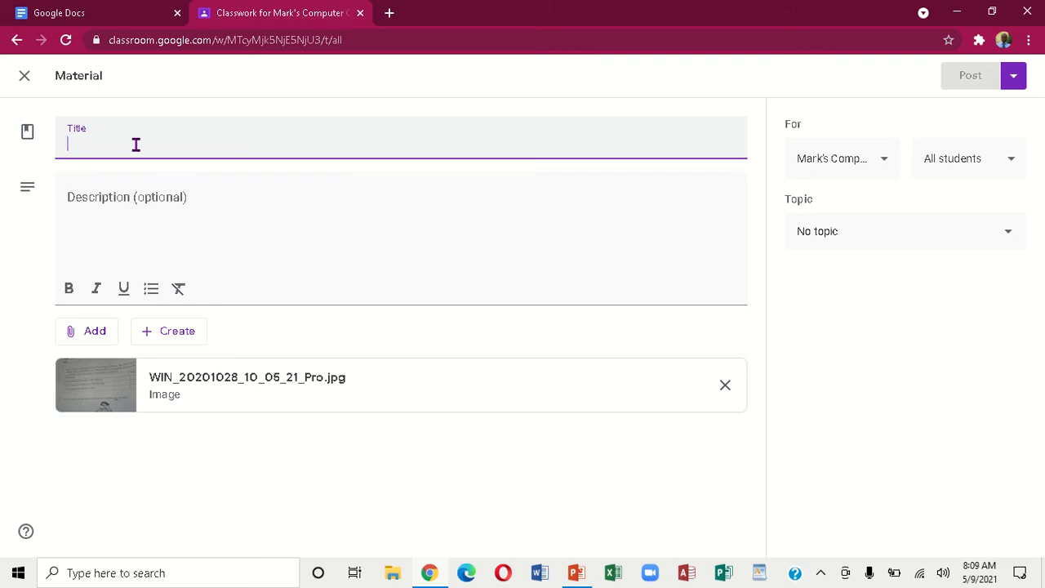
text(R)
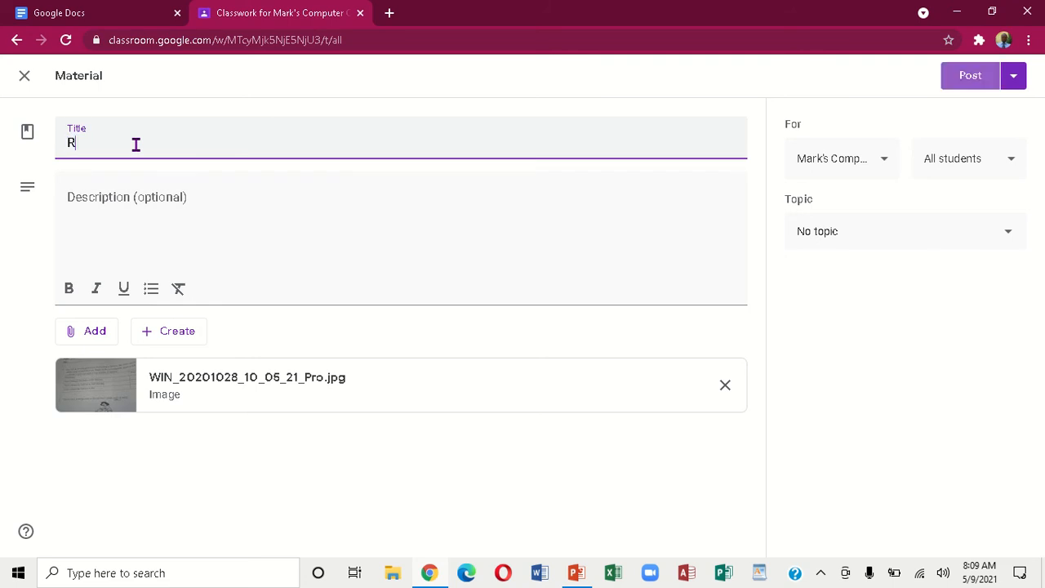
text(eading)
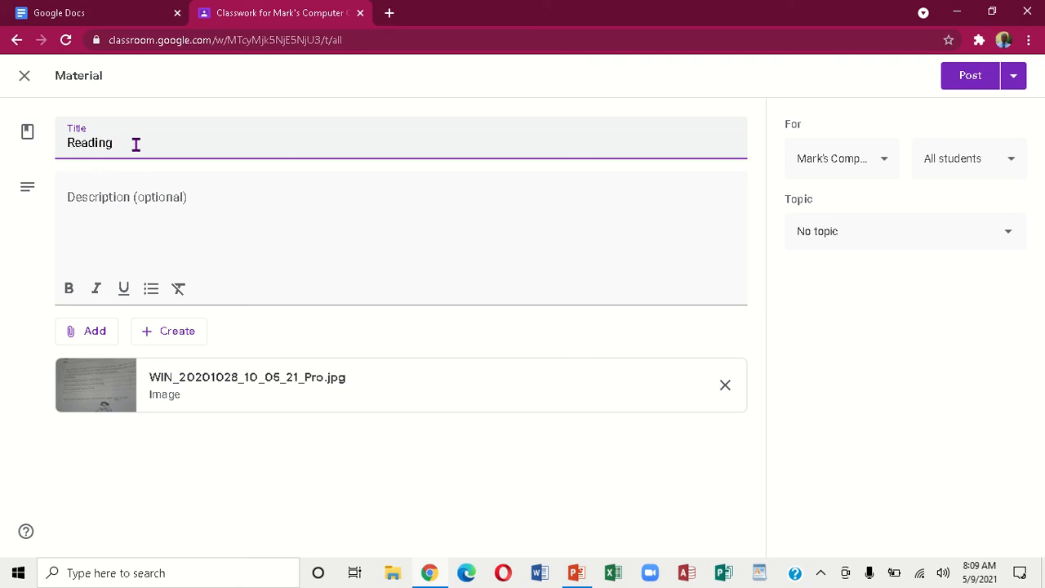
click(133, 200)
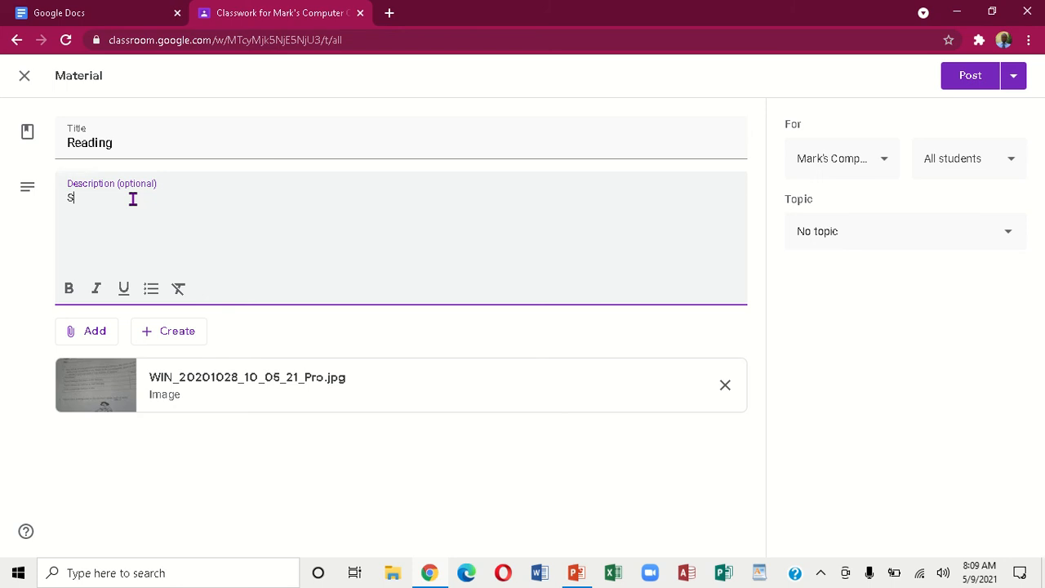
text(Study the work below)
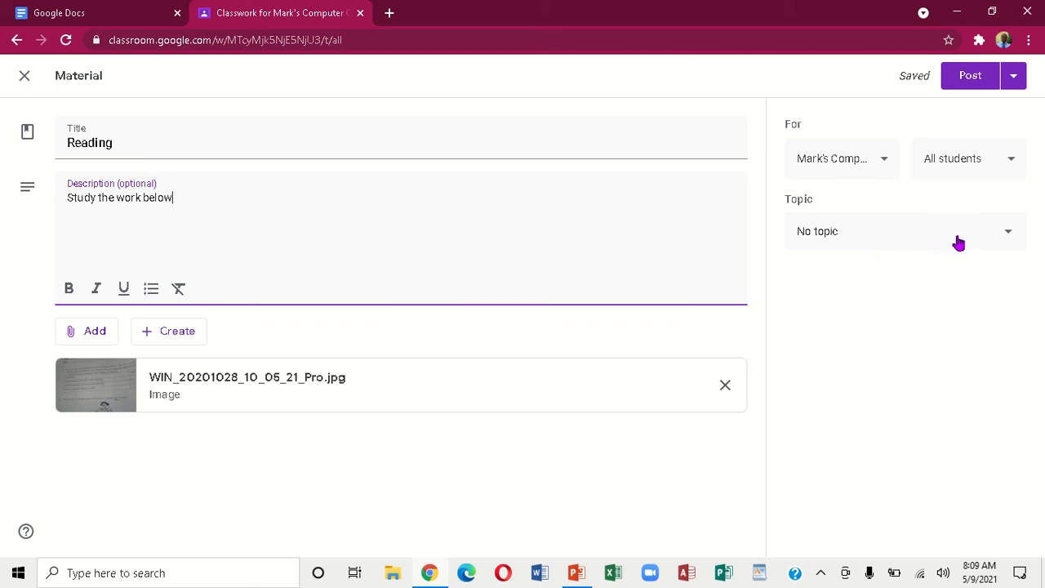
File the material under a newly created topic named 'Reading'
click(1013, 237)
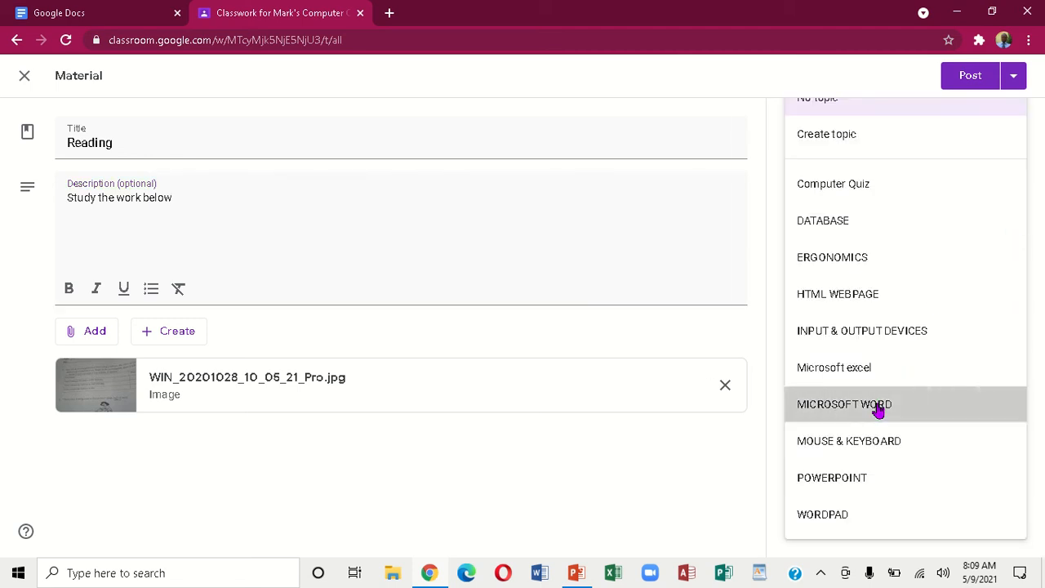
click(877, 406)
click(1011, 237)
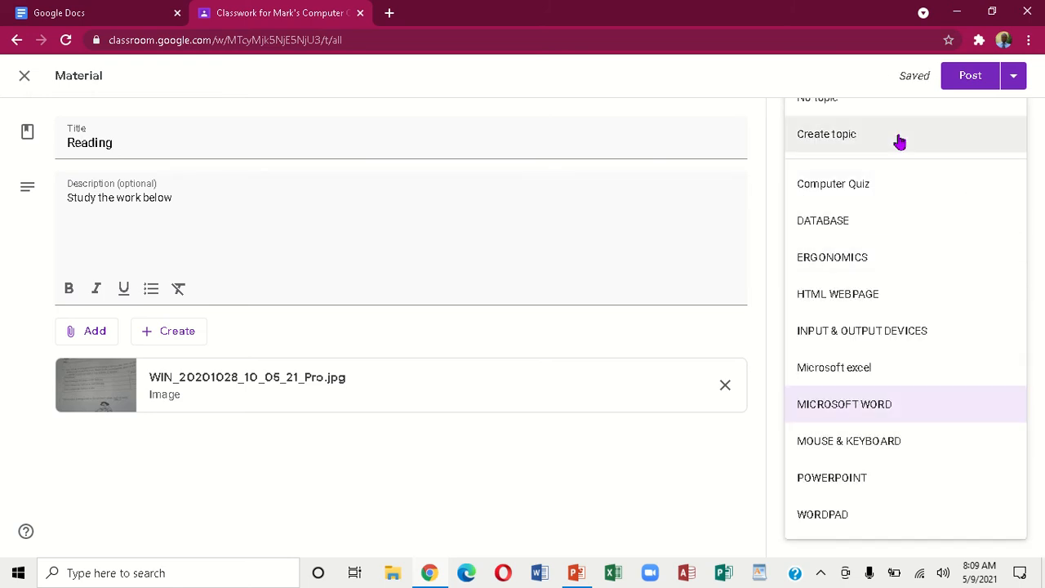
click(899, 137)
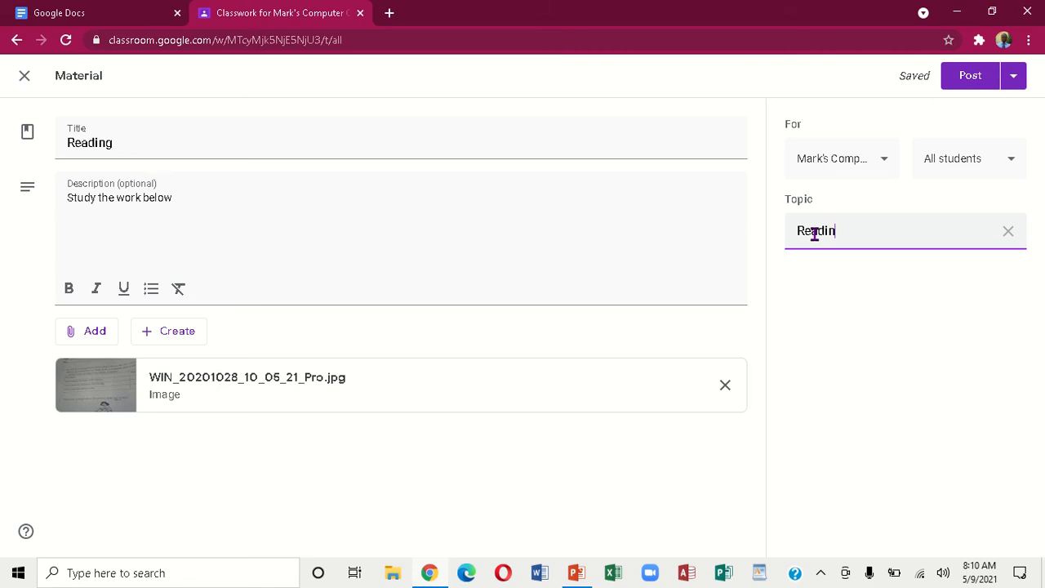
text(Readind)
key(BackSpace)
Keep the material addressed to all students
click(1013, 163)
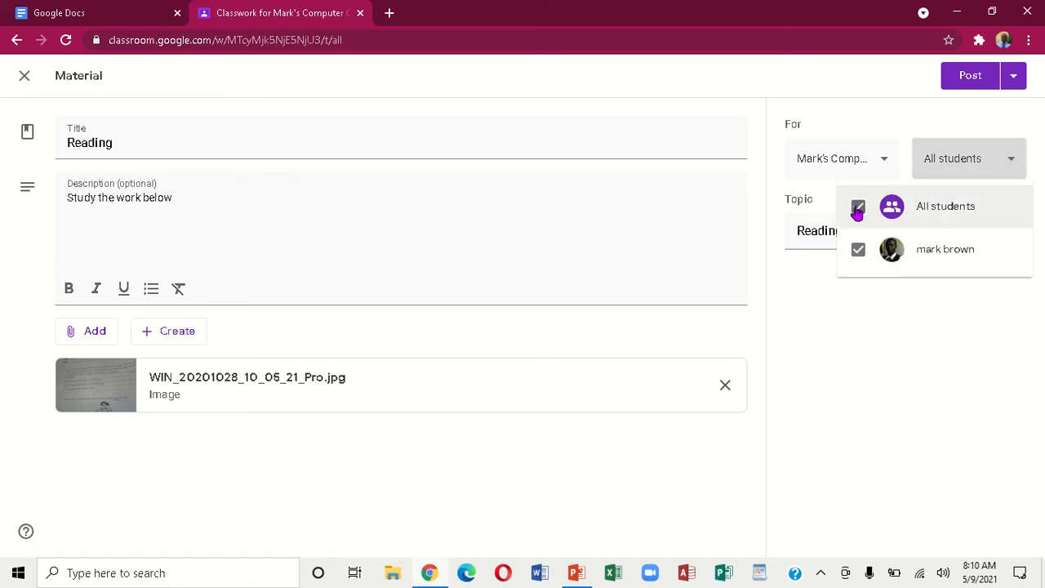
click(1007, 206)
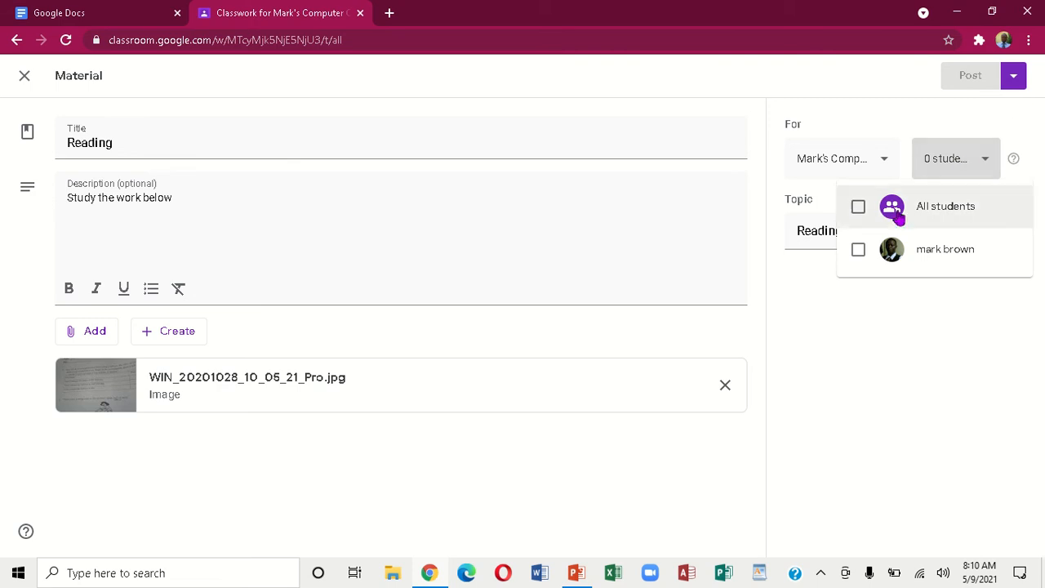
click(868, 210)
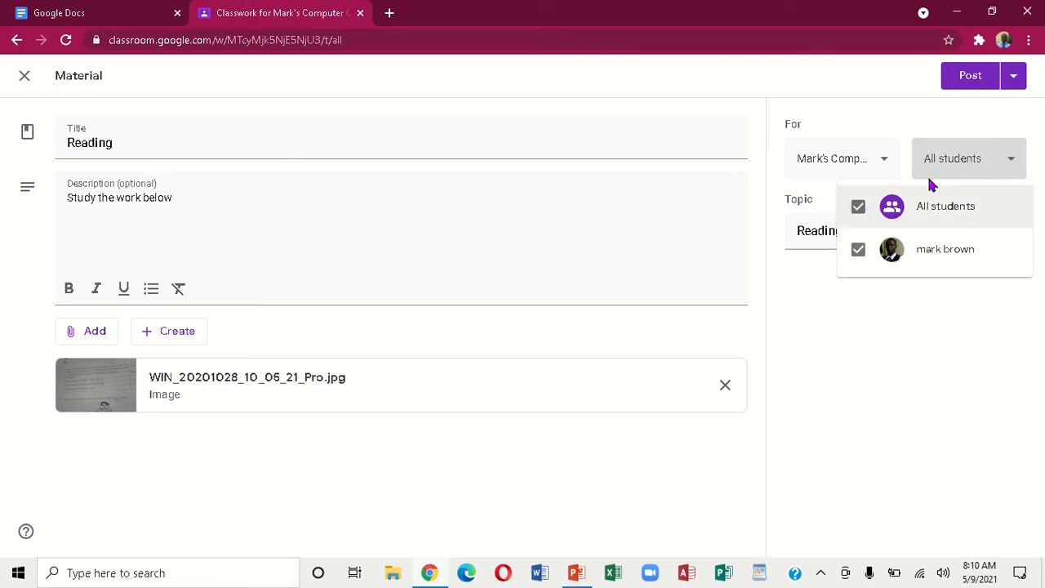
click(985, 165)
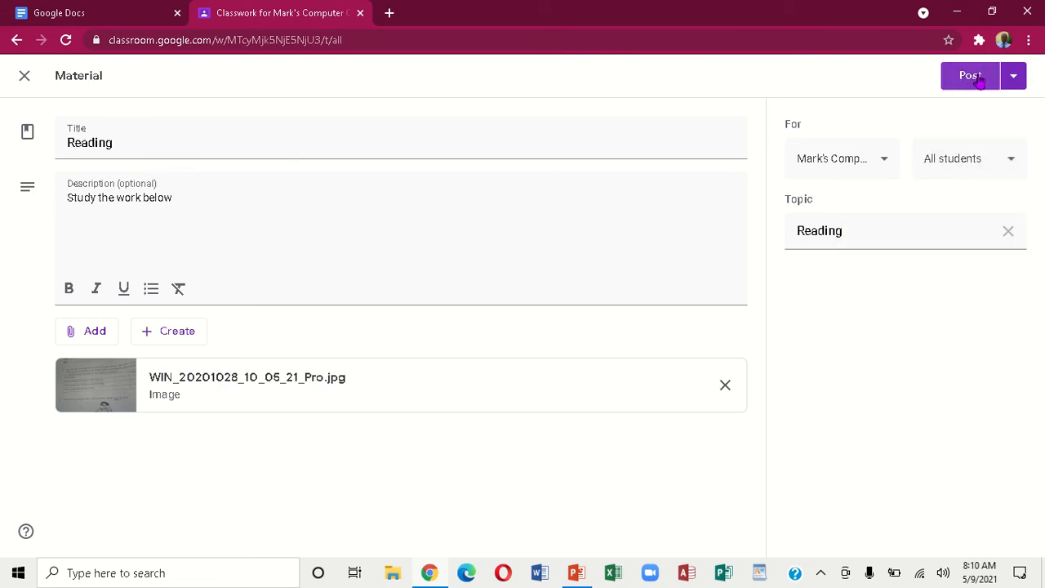
Post the Reading material to the class
click(1015, 75)
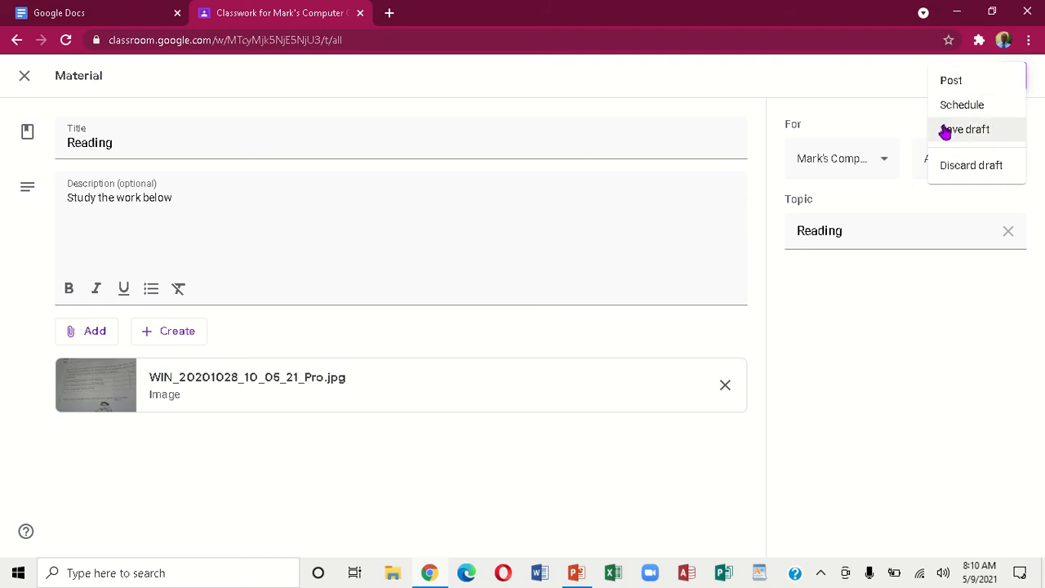
click(887, 80)
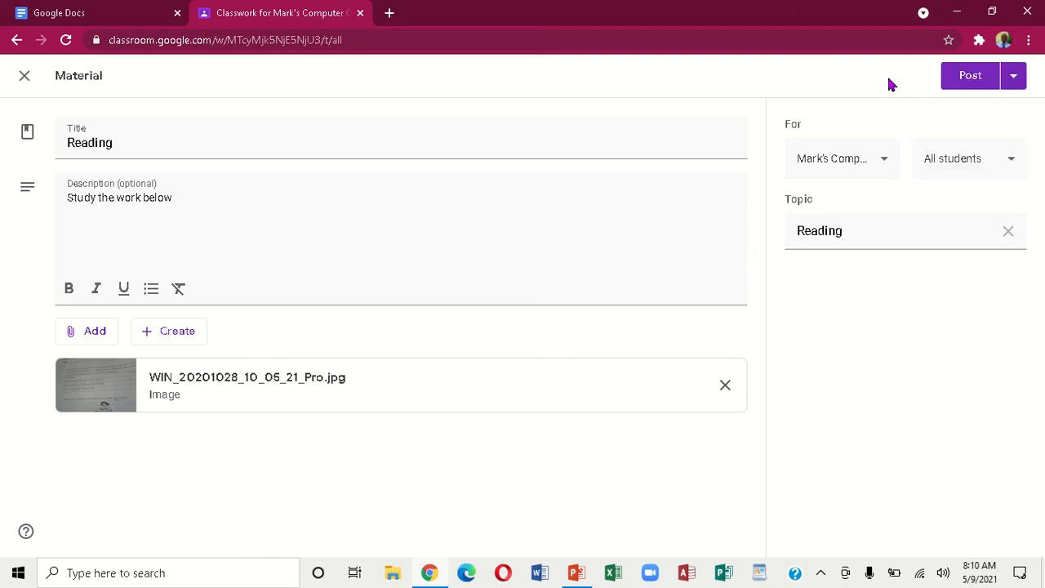
click(970, 77)
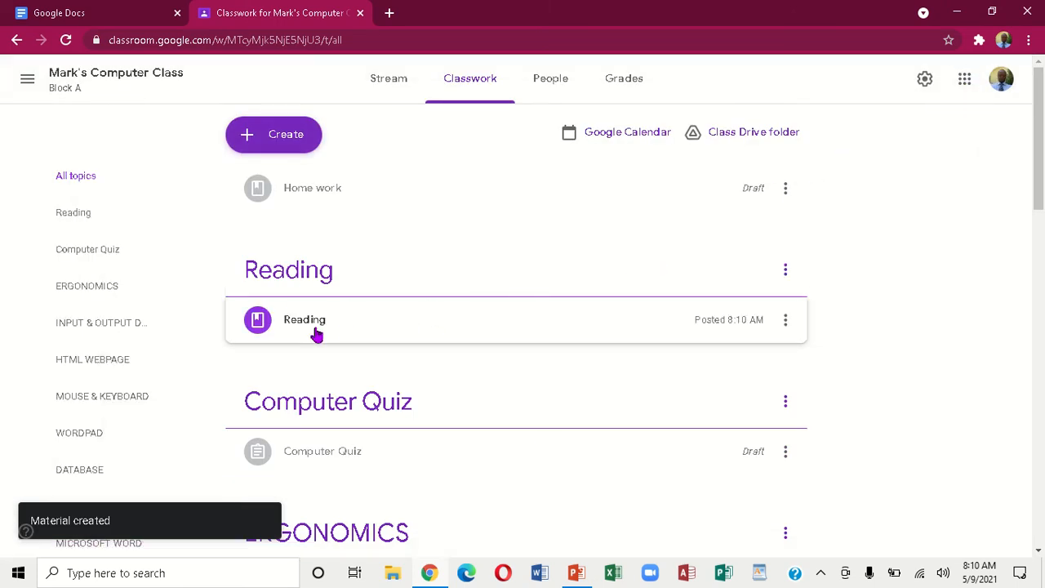
Check the posted Reading material and Home work item, then return to the Stream
click(394, 309)
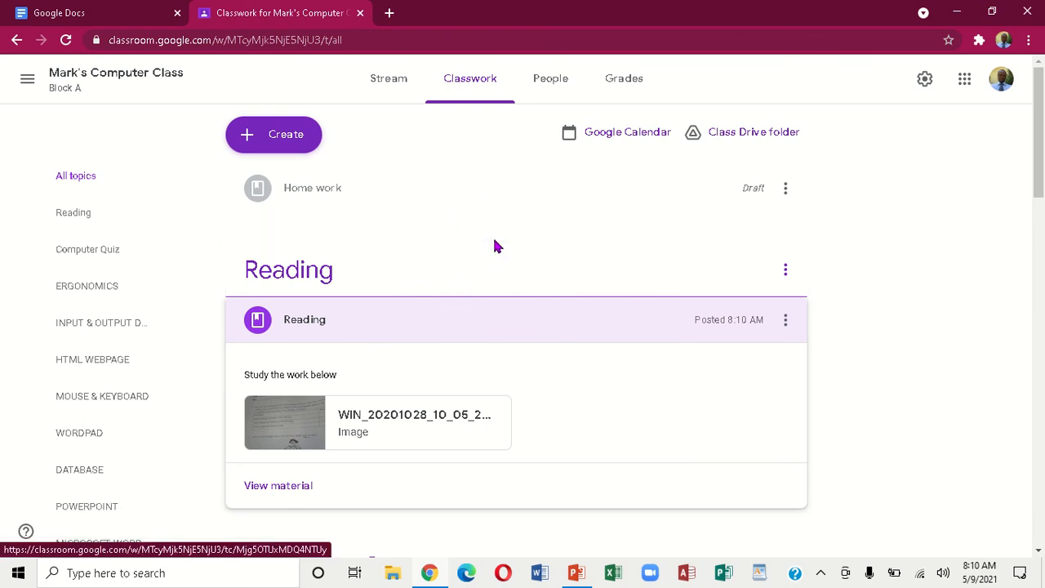
click(507, 203)
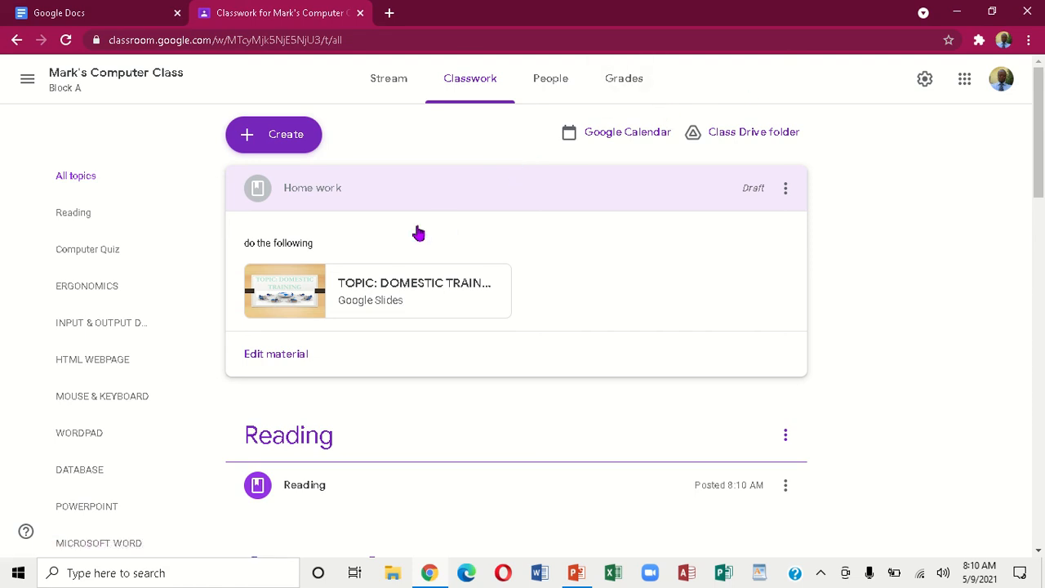
click(397, 88)
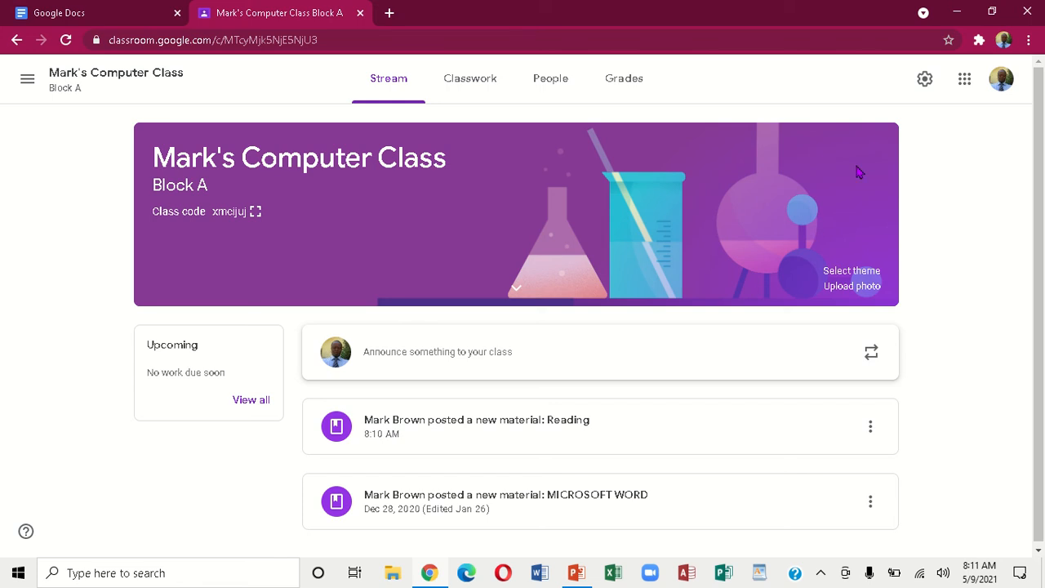
Sign the signed-out second account back in with its password
click(1001, 79)
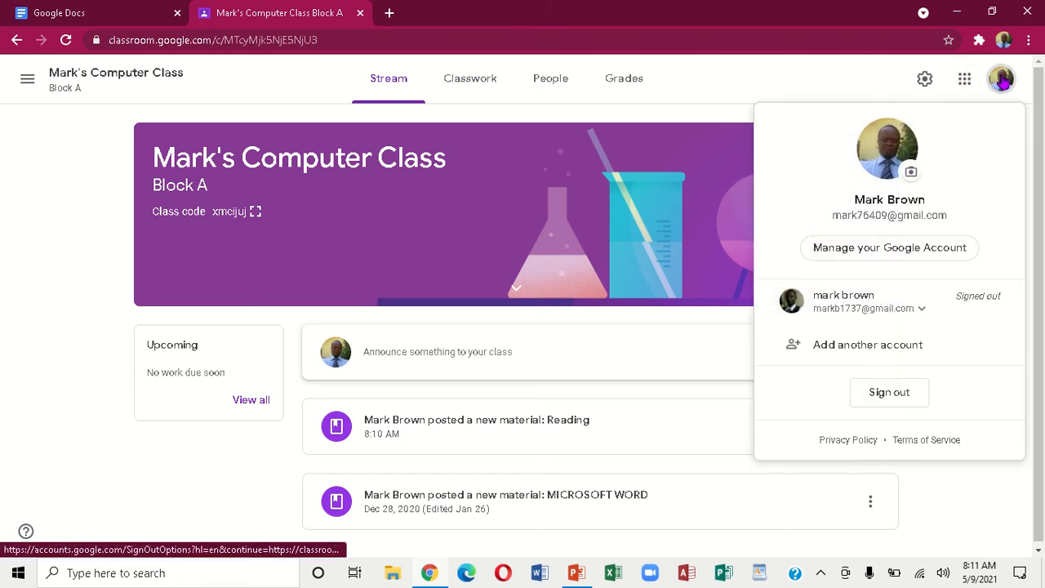
click(857, 310)
click(847, 341)
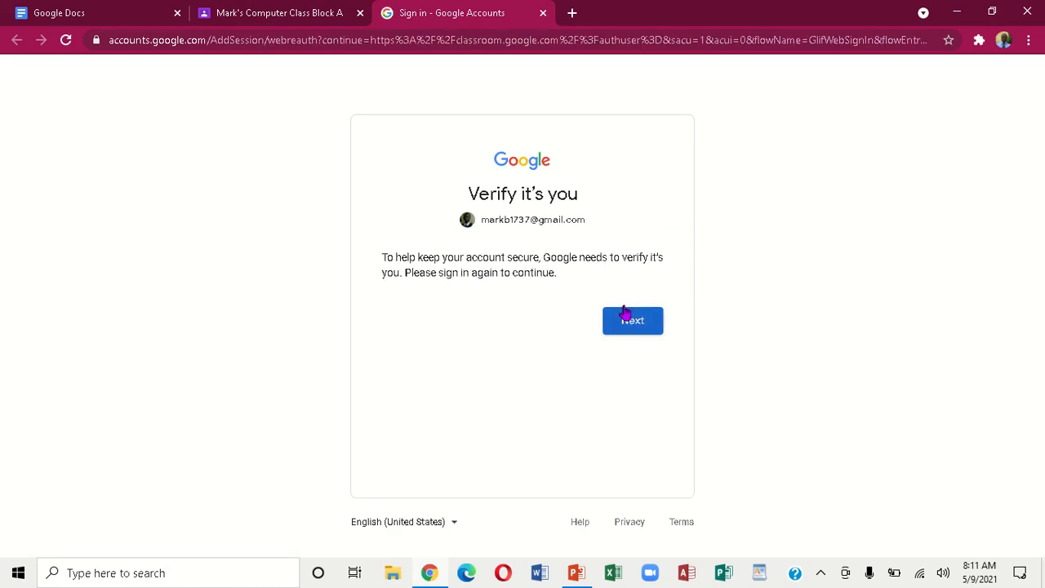
click(624, 319)
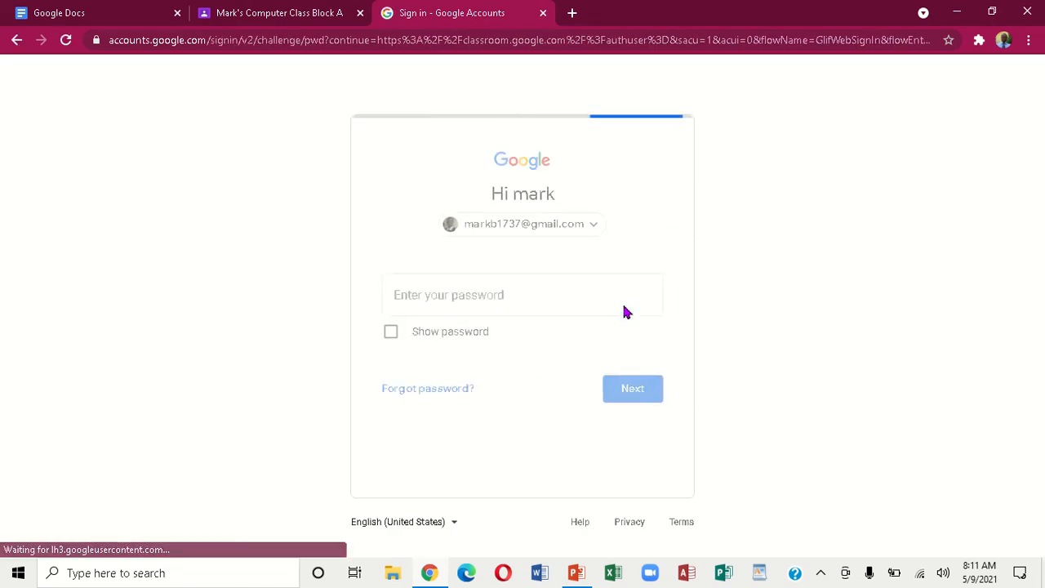
text(•)
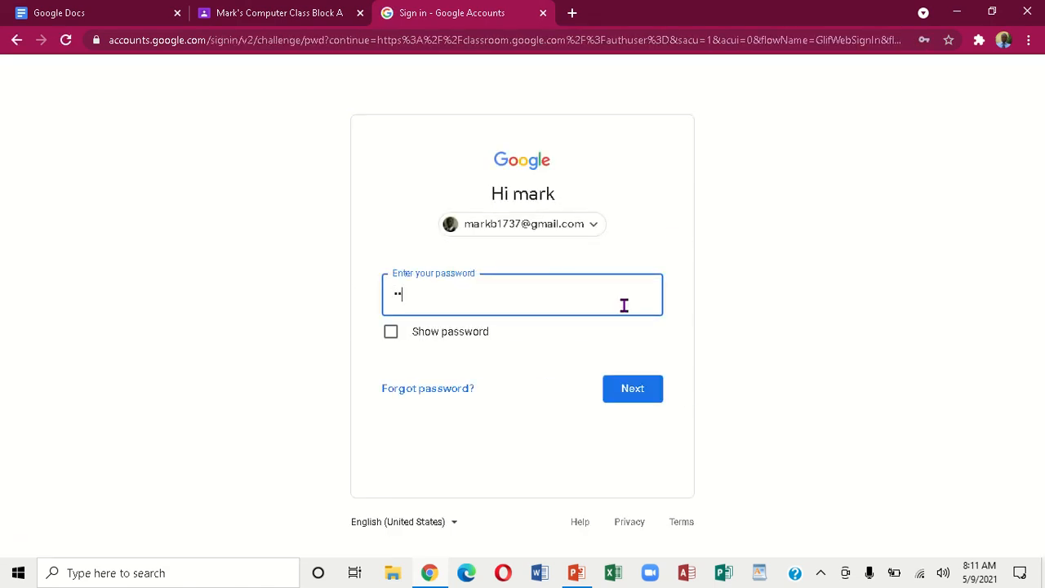
click(635, 391)
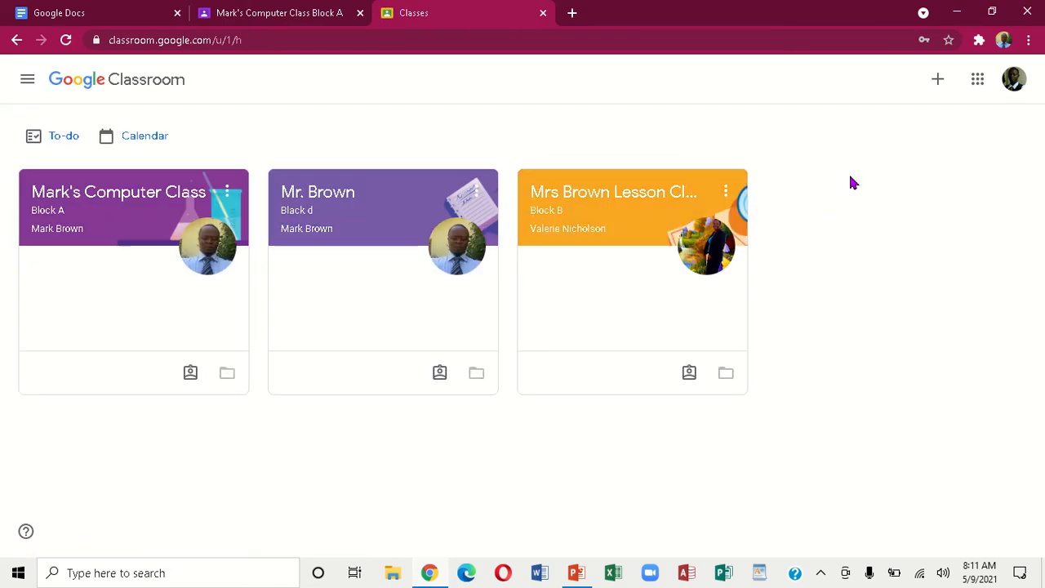
Join Mark's Computer Class Block A as the second account using the teacher's class code
click(937, 80)
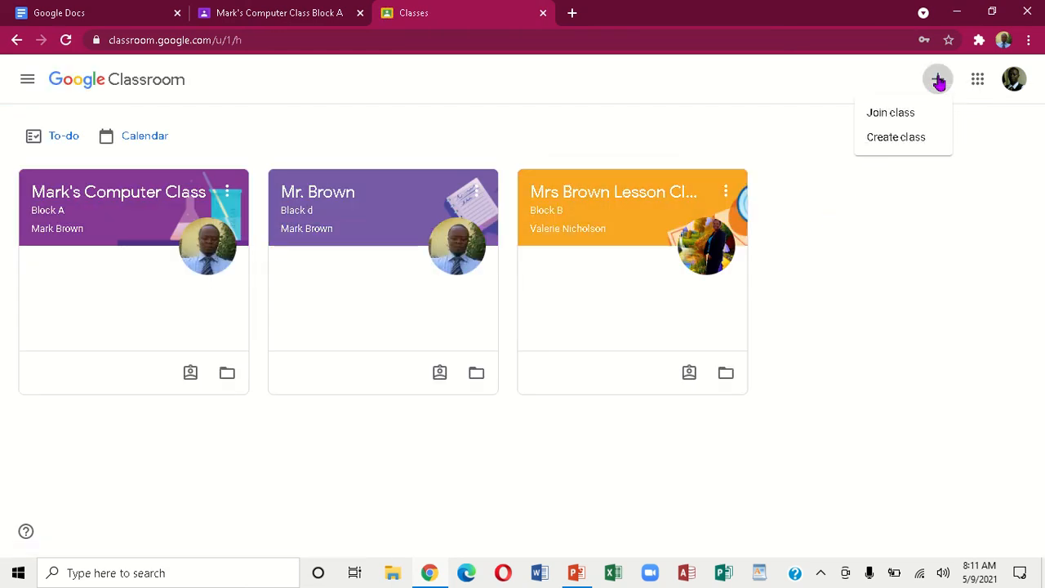
click(897, 115)
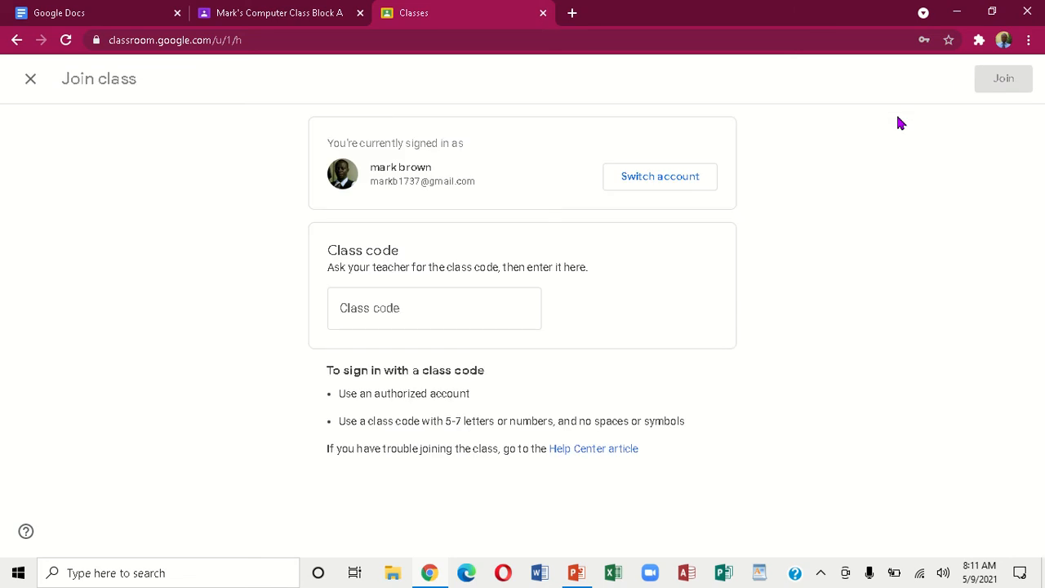
click(459, 304)
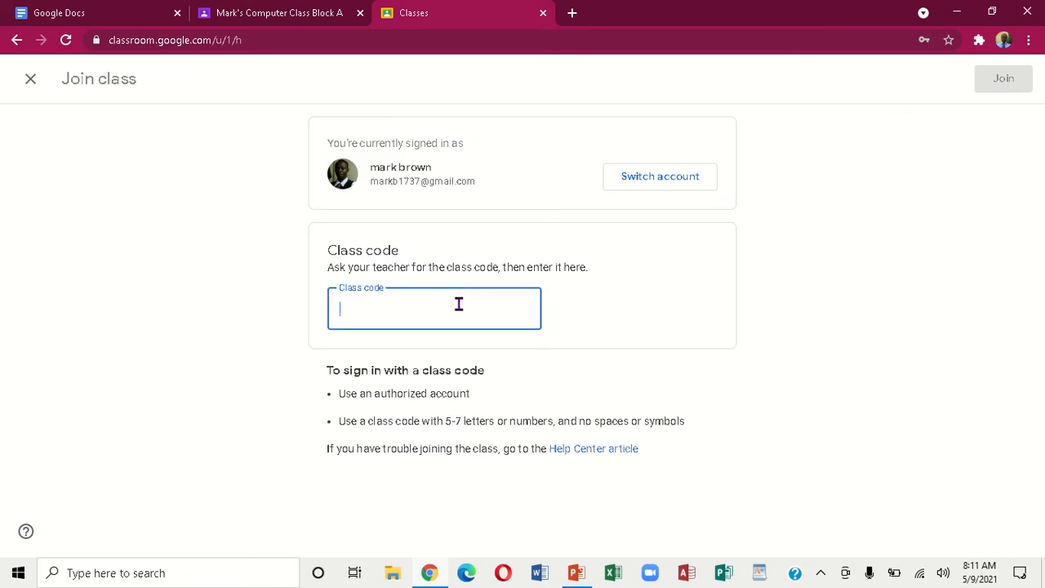
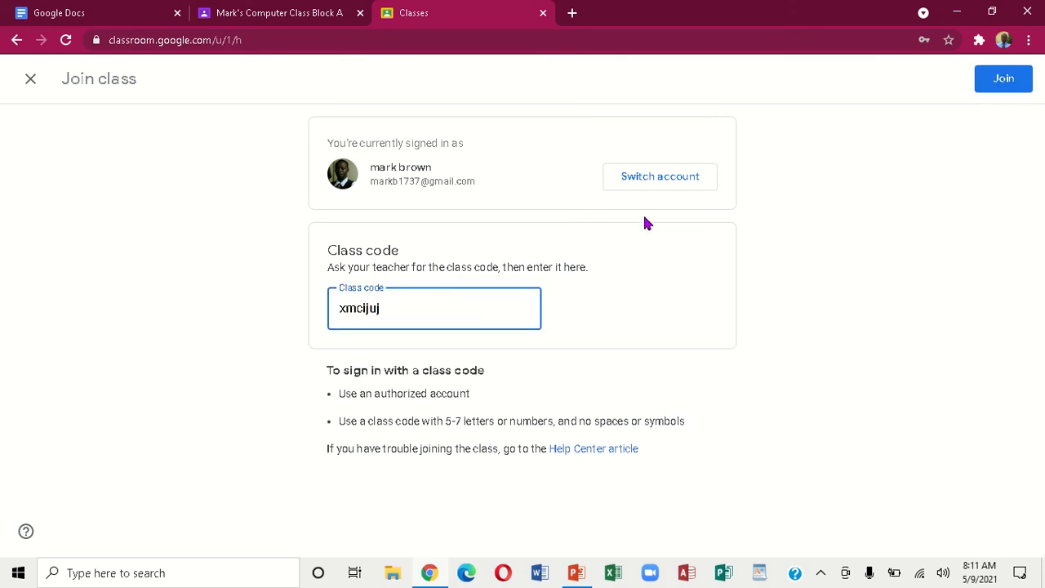
click(1002, 79)
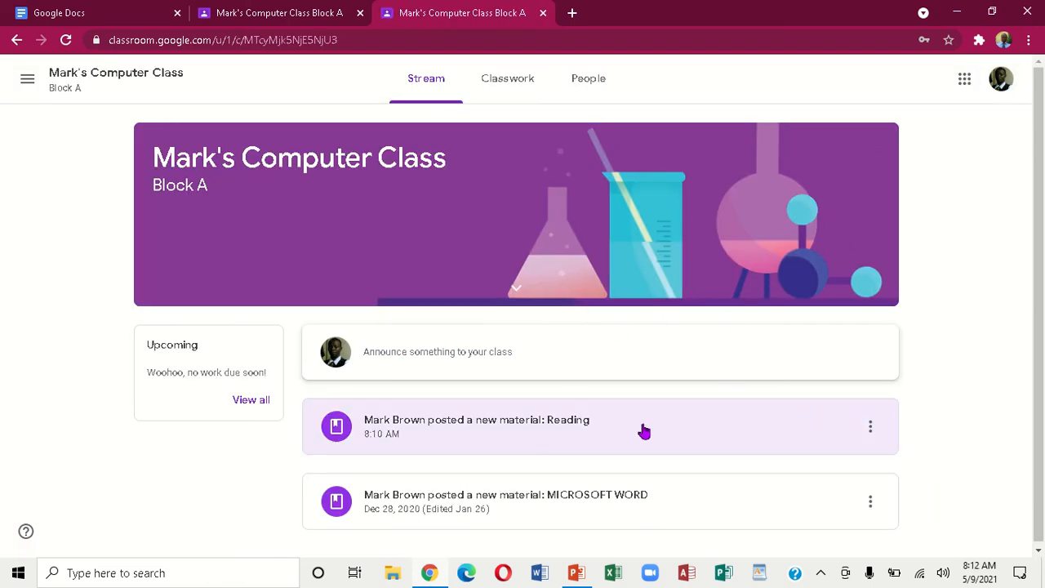
As the student, expand the Reading material on Classwork and view its attached image
click(500, 80)
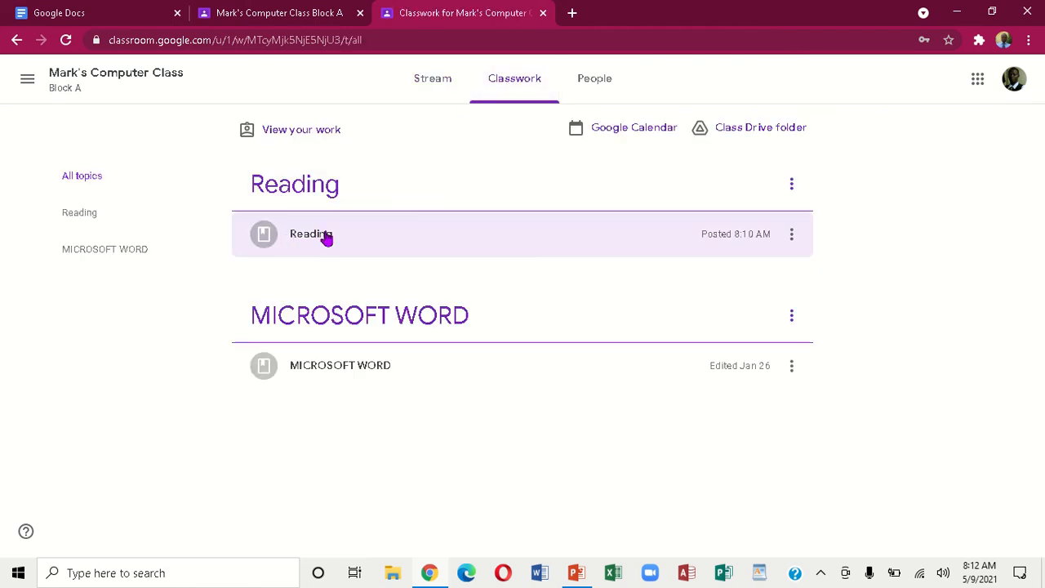
click(326, 236)
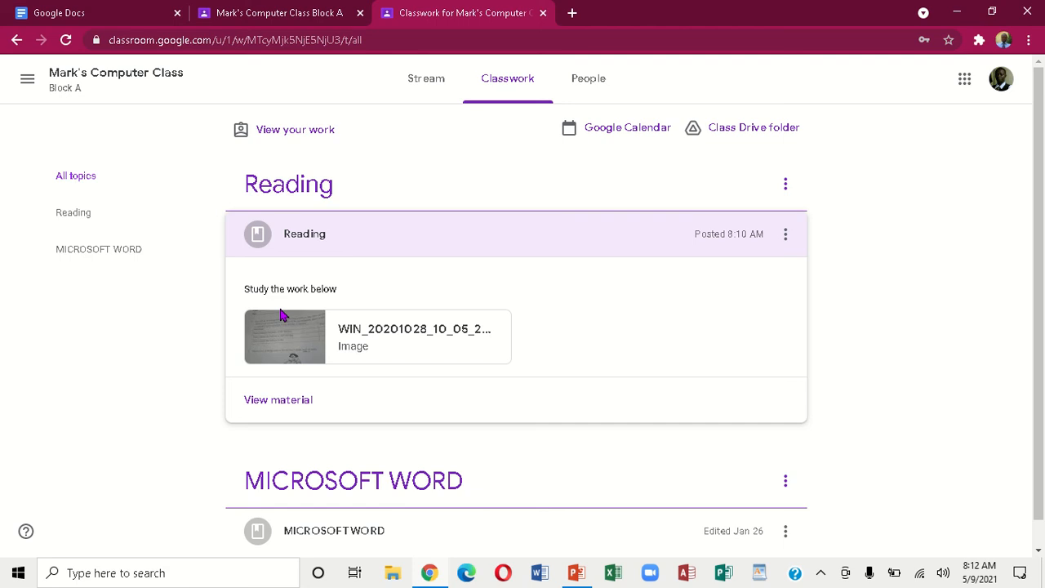
click(282, 334)
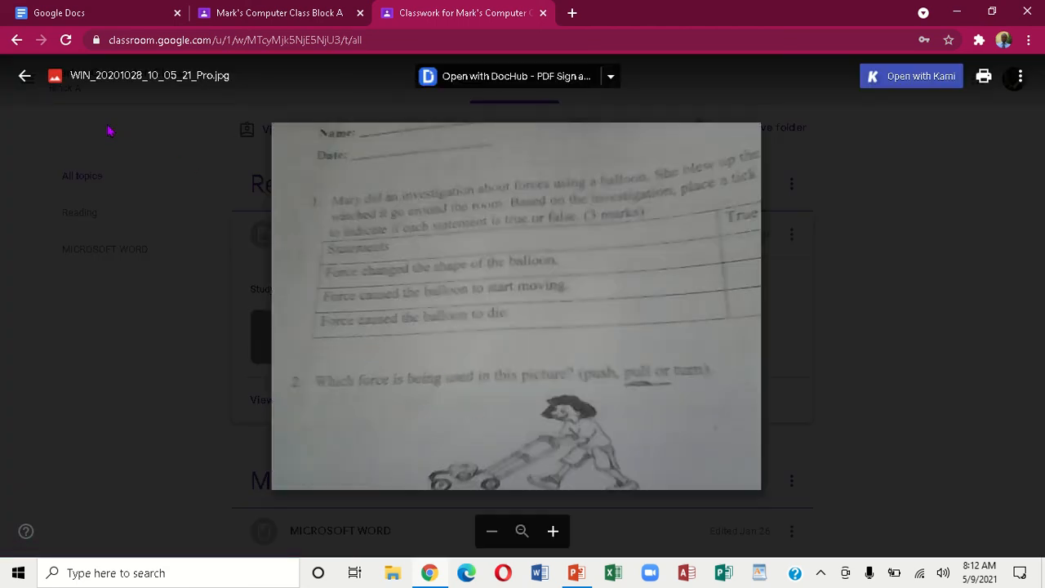
click(24, 75)
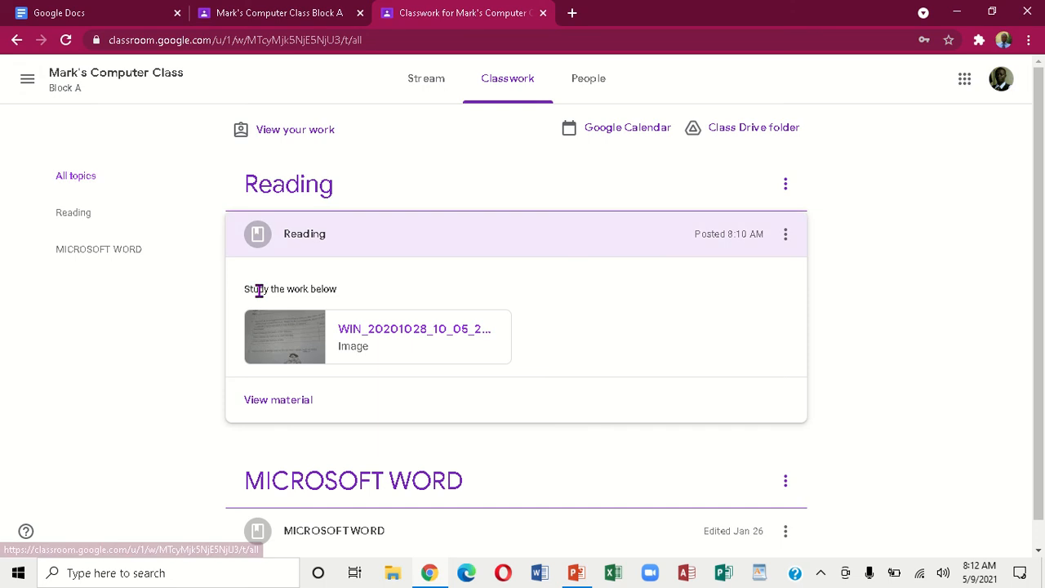
View the image again from the Reading material's details page, then return to Classwork
click(263, 405)
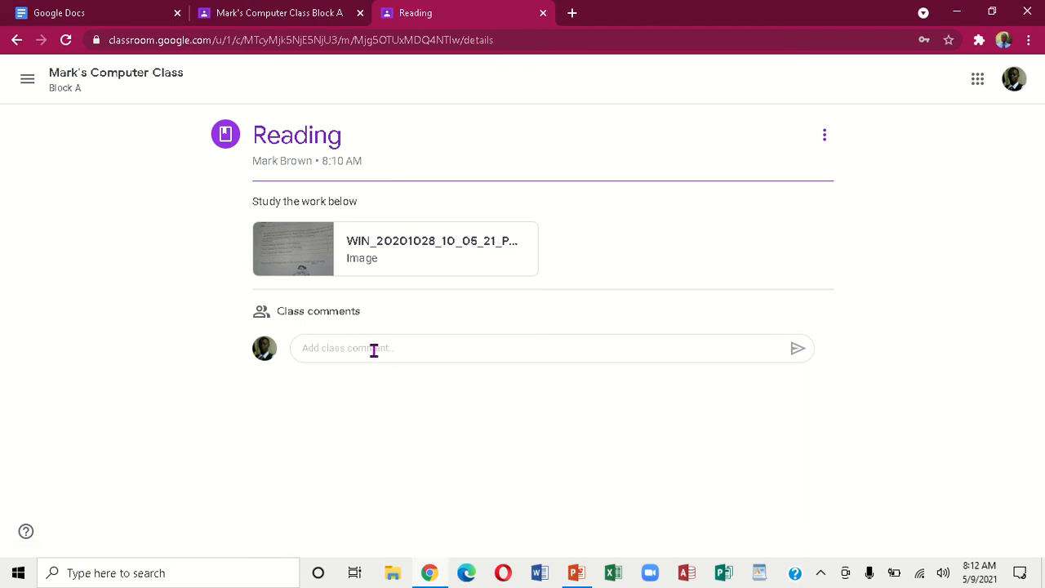
click(289, 243)
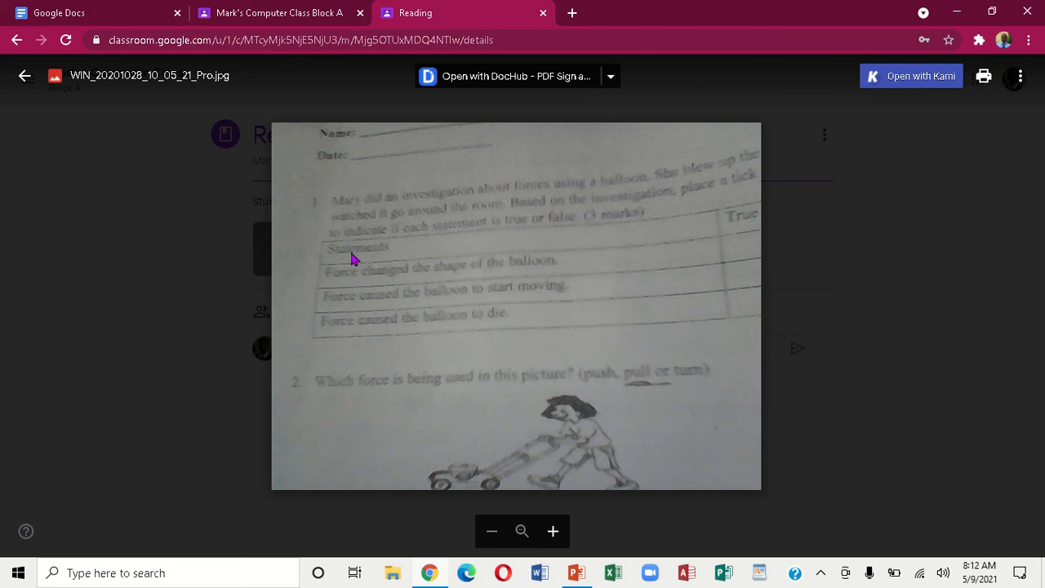
click(31, 78)
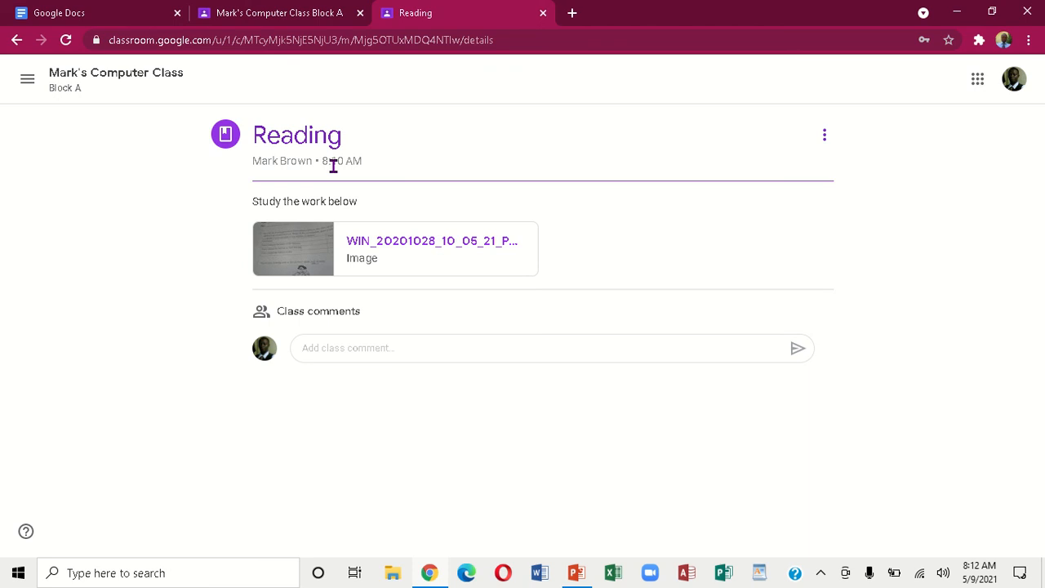
click(17, 39)
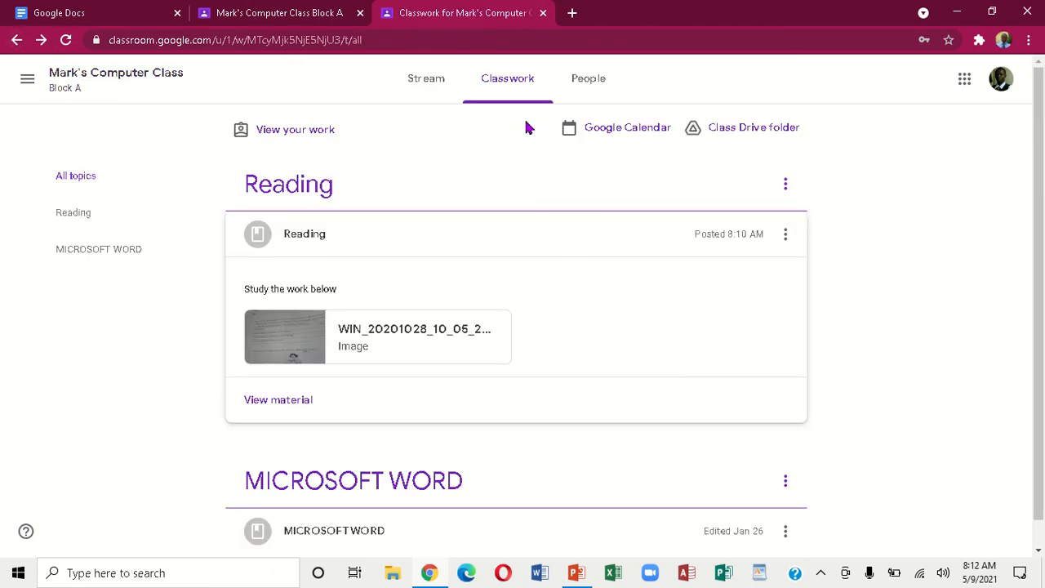
As the student, check the class's Stream, Classwork and People pages
click(431, 85)
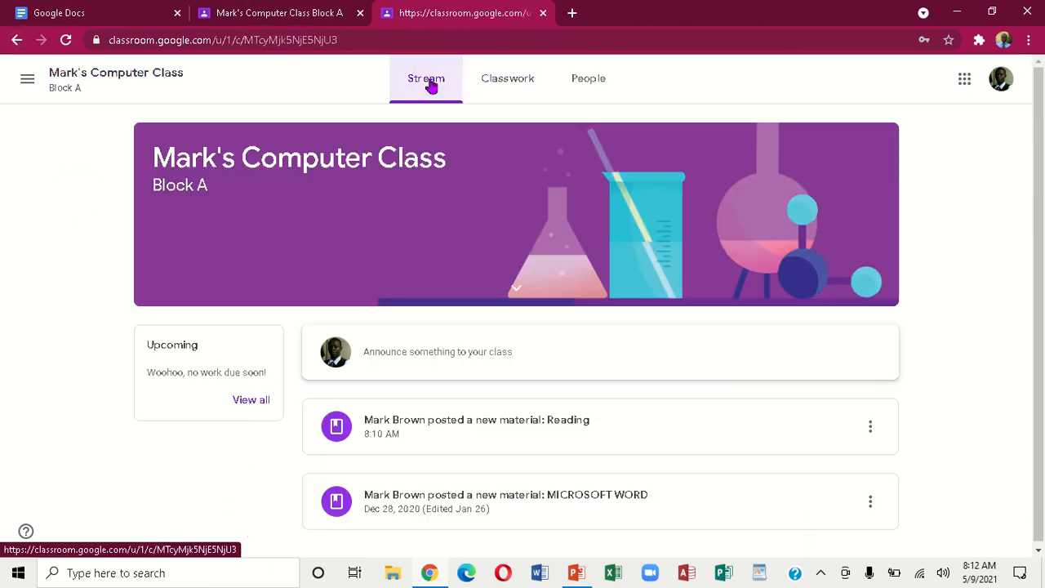
click(510, 90)
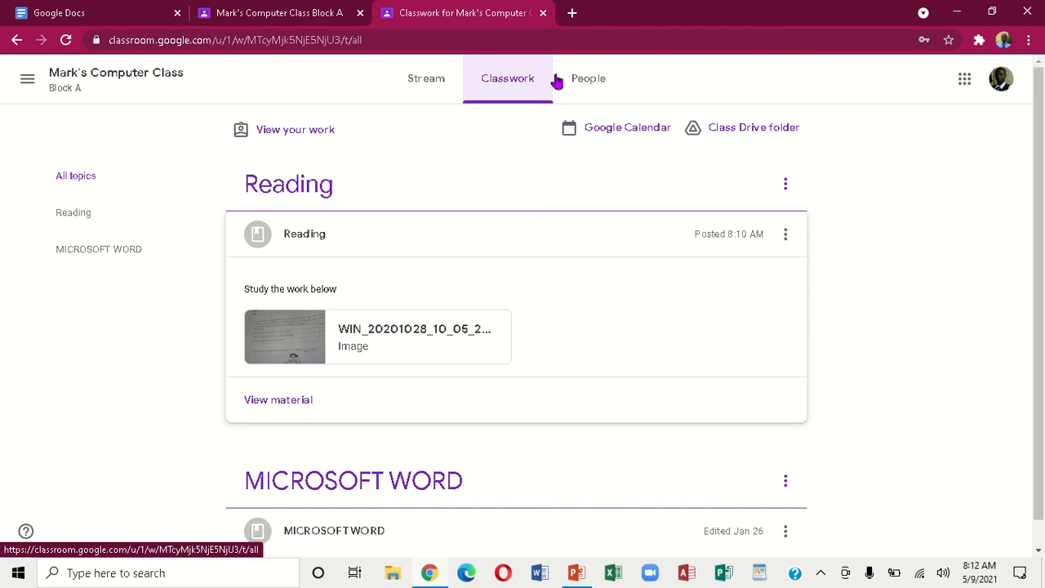
click(588, 82)
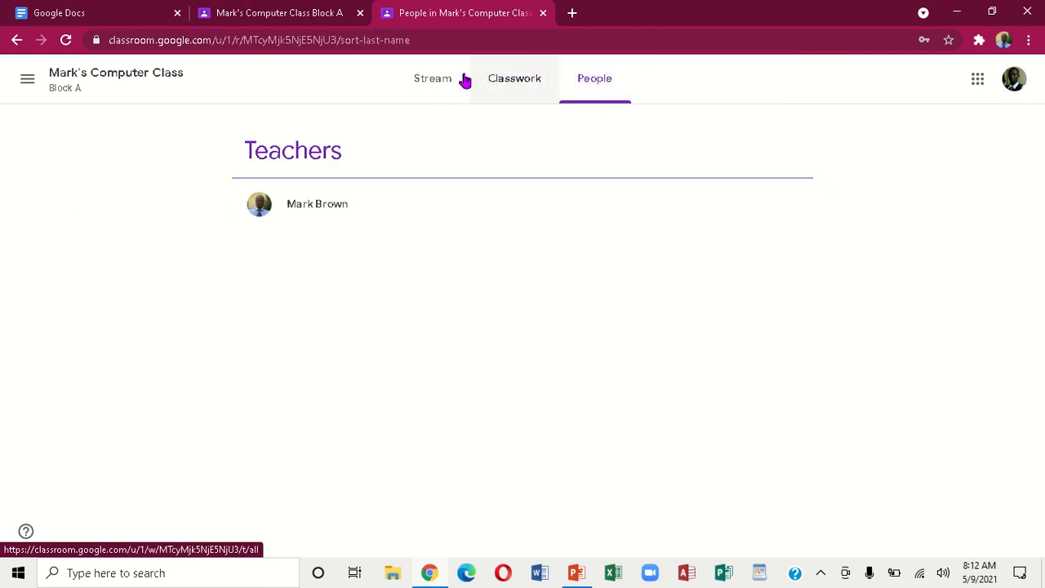
click(433, 85)
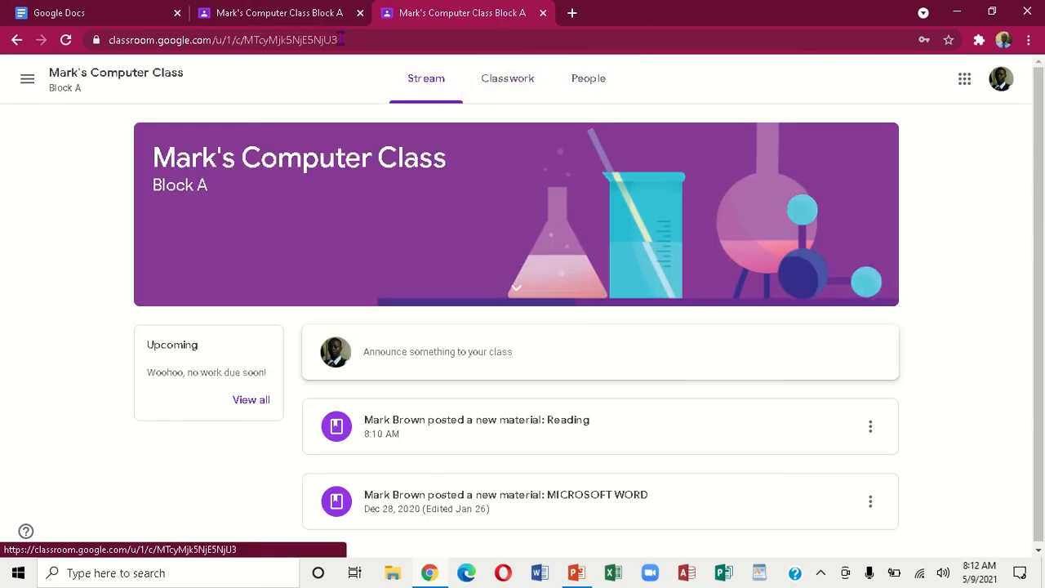
In the teacher's tab, check Classwork, People and Grades, ending on the Stream
click(284, 18)
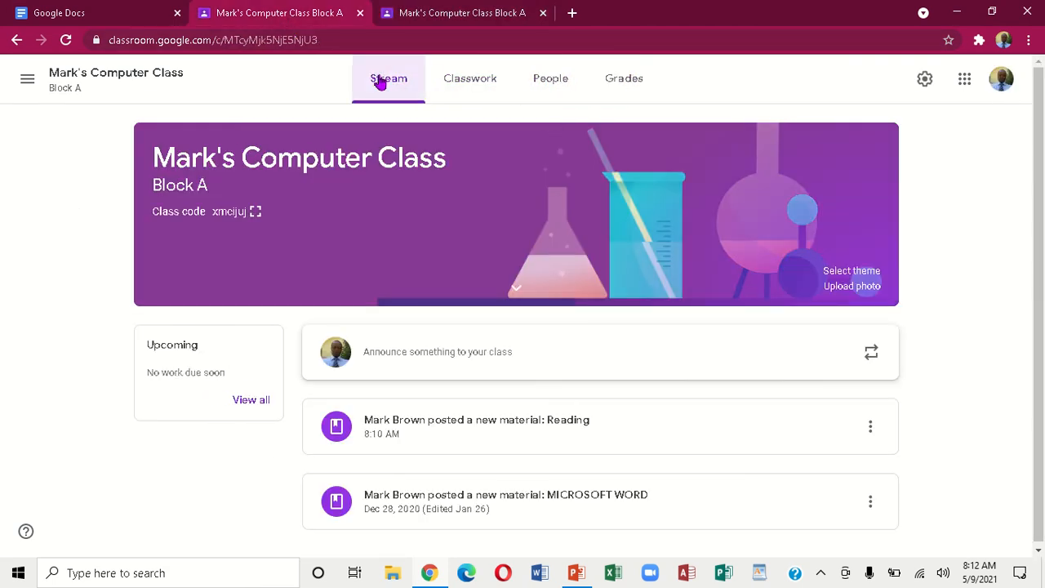
click(471, 87)
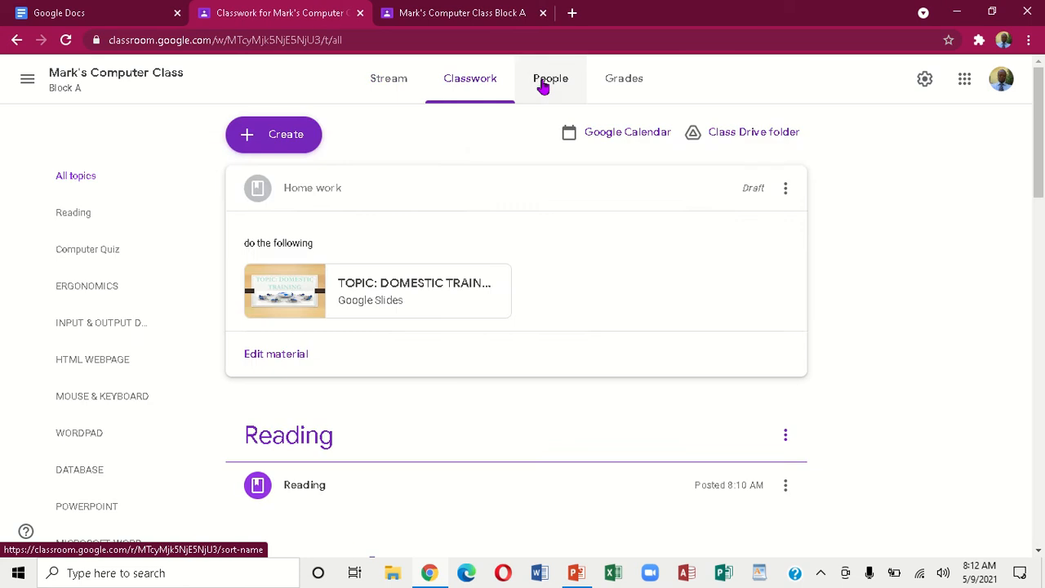
click(544, 85)
click(631, 82)
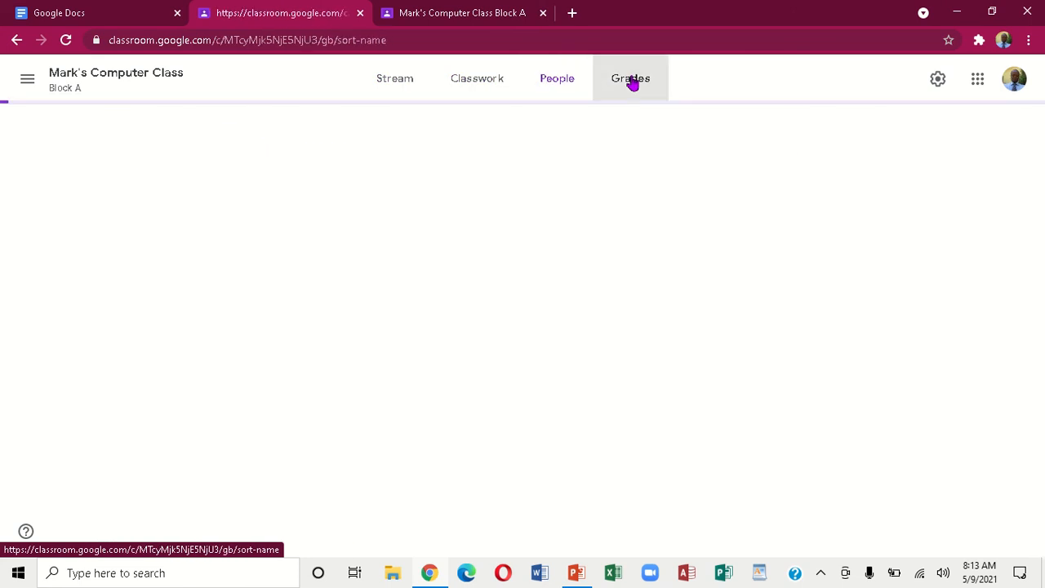
click(398, 78)
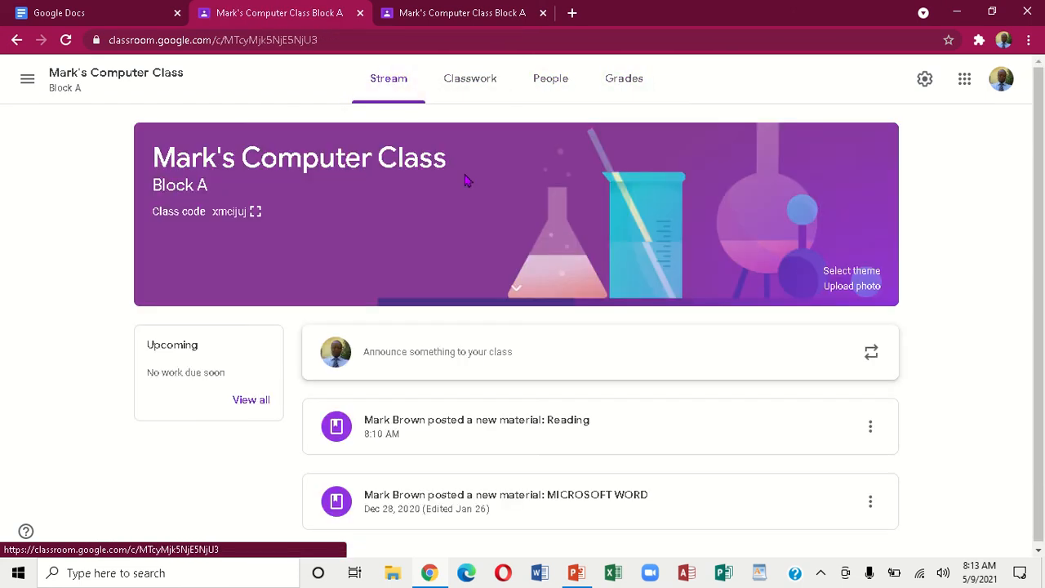
Post a welcome announcement to the whole class in the Stream
click(486, 353)
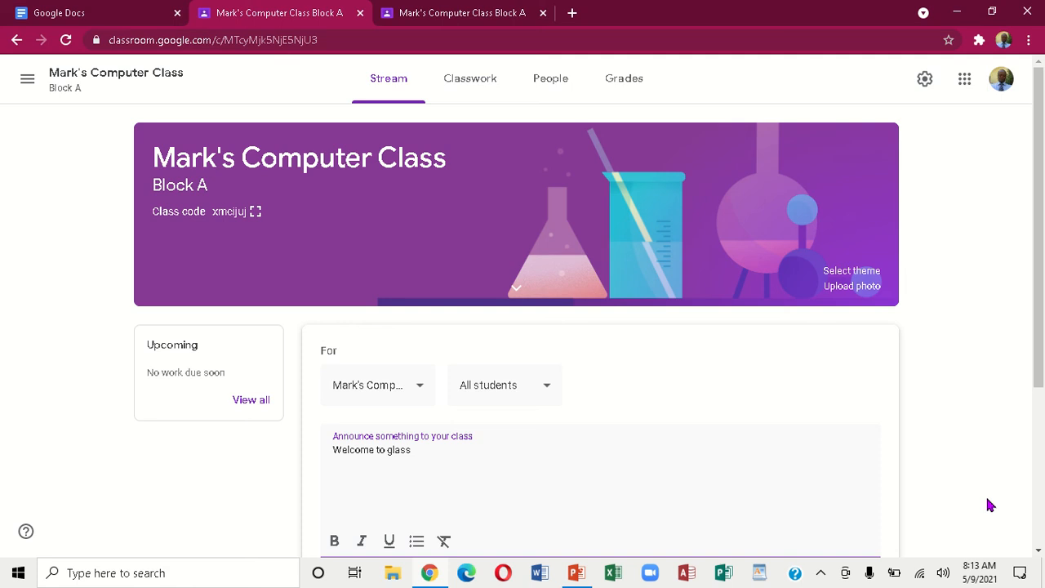
scroll(1040, 553, down, 2)
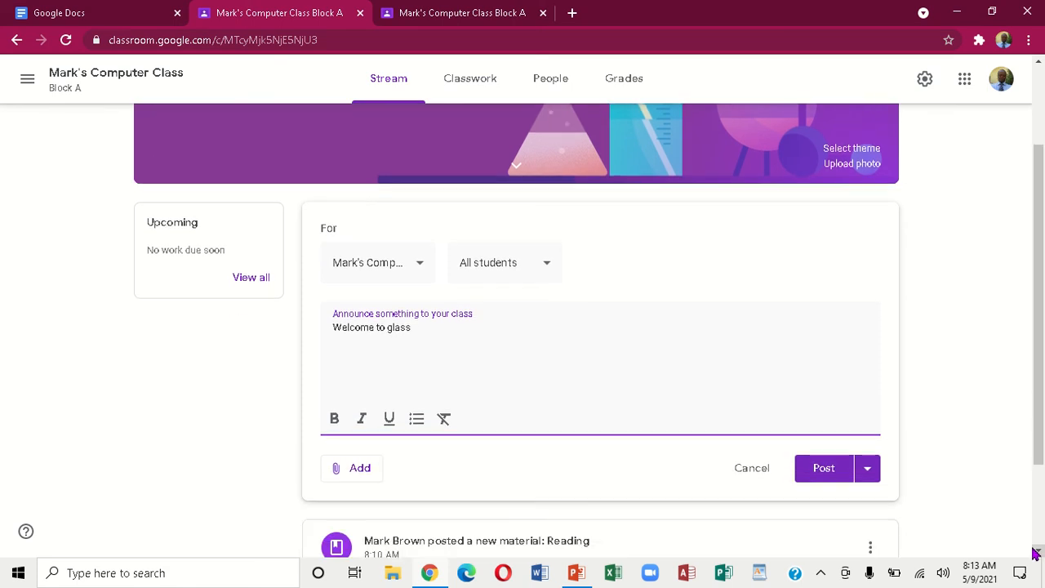
click(827, 470)
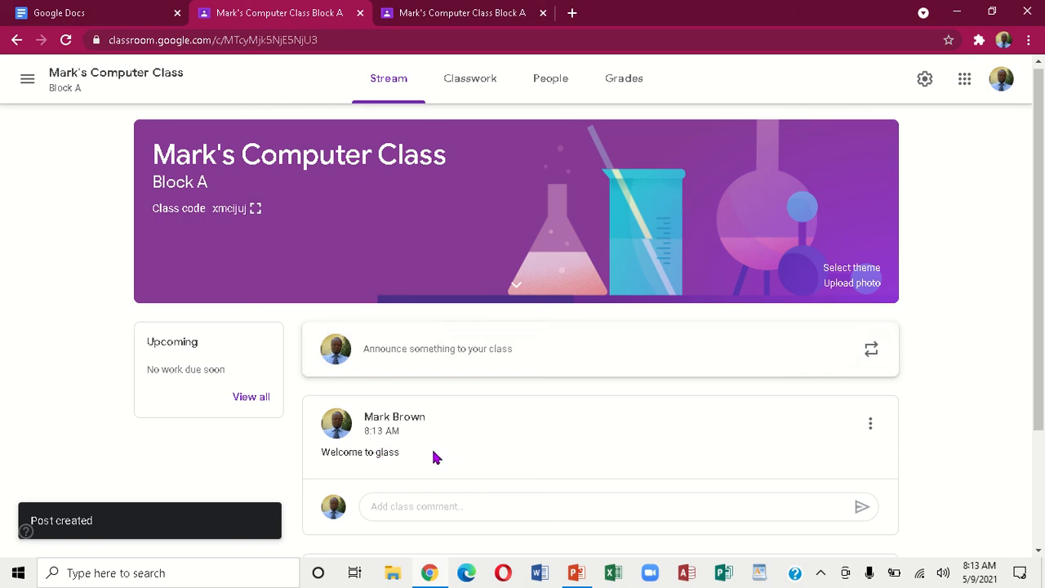
Delete the announcement with the 'glass' typo and start a fresh announcement
click(870, 423)
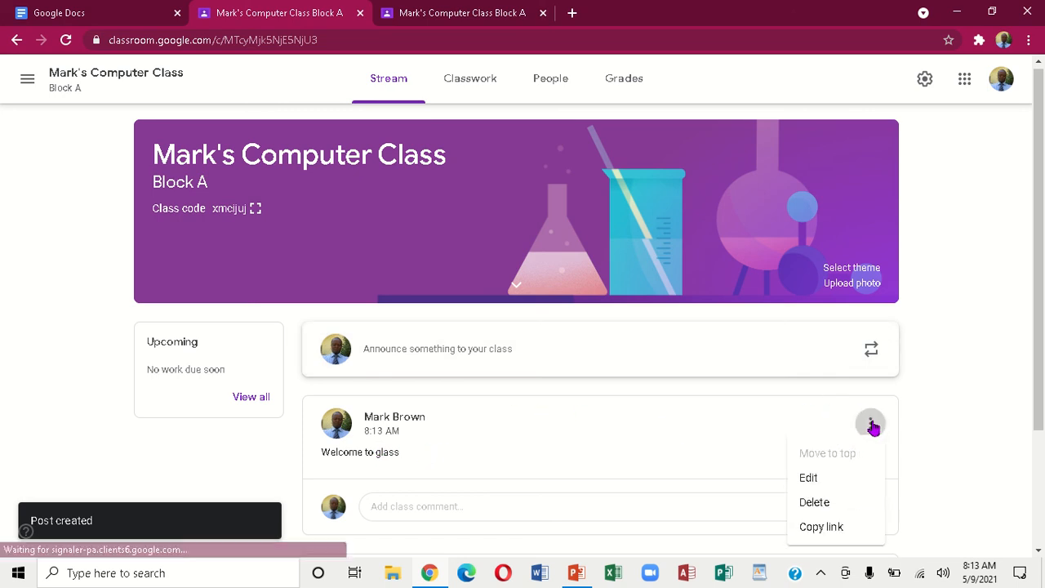
click(824, 501)
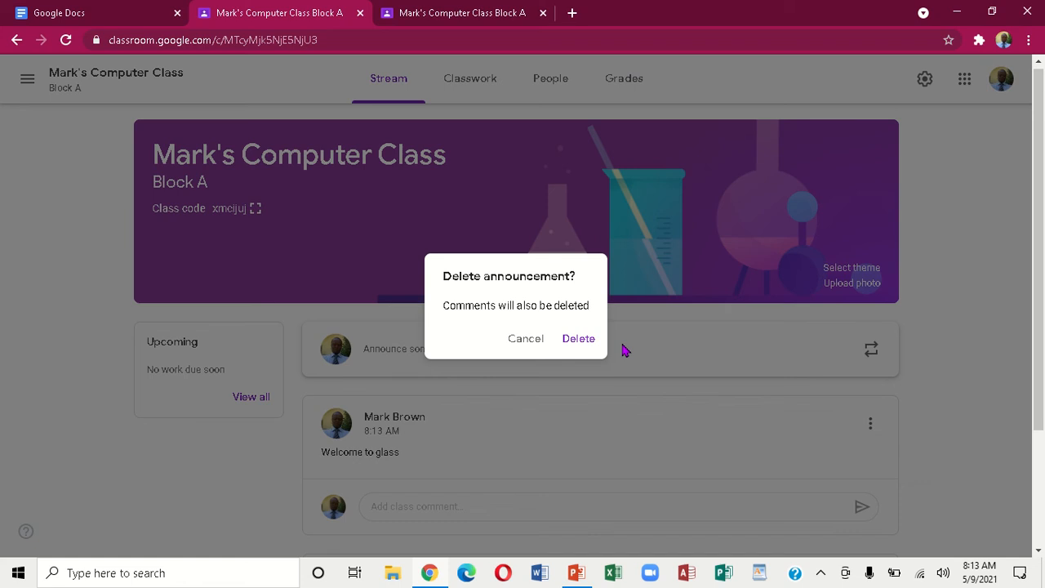
click(573, 345)
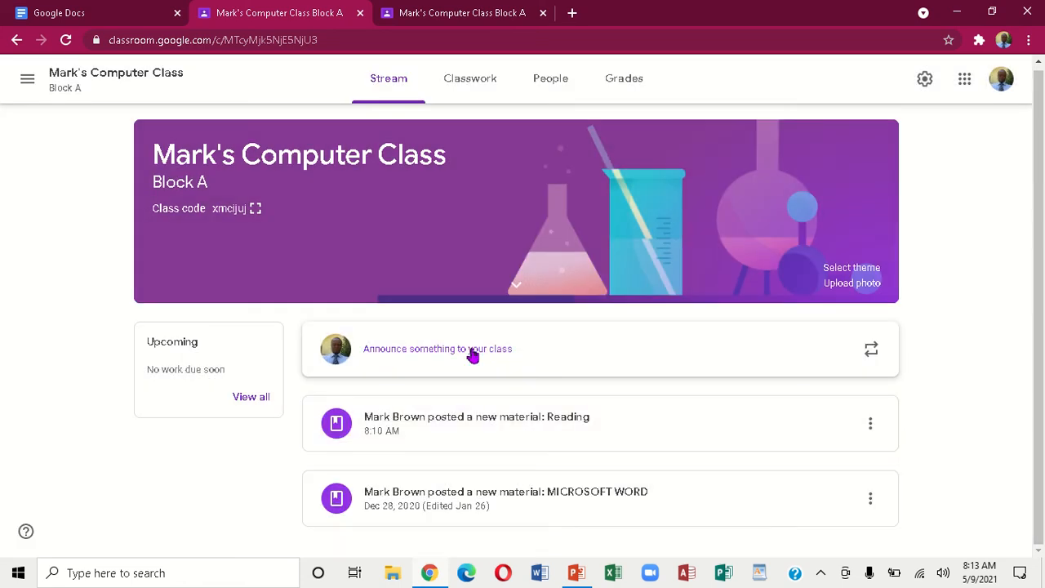
click(470, 351)
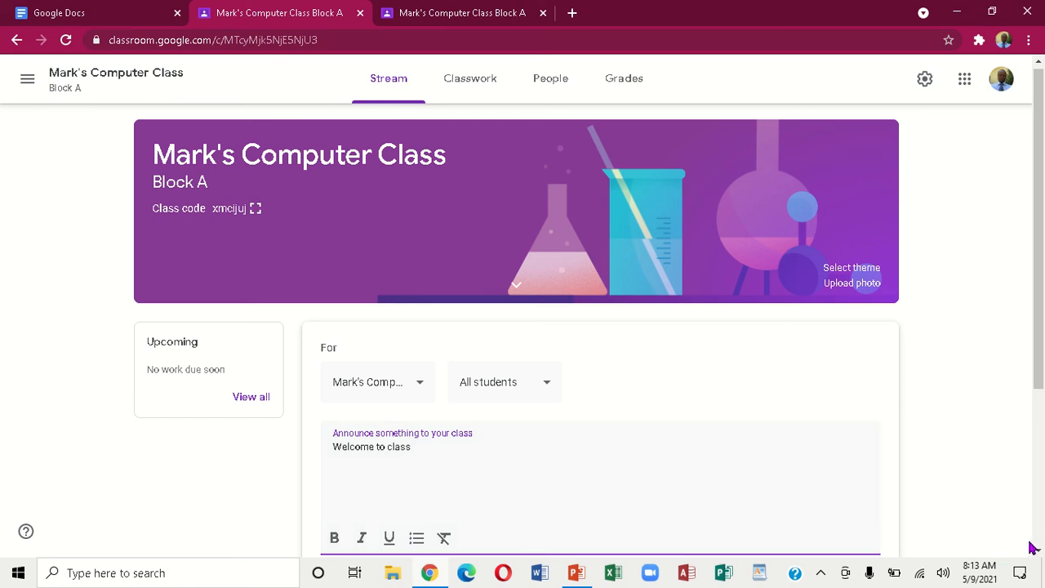
Publish the 'Welcome to class' announcement to all students
scroll(1038, 556, down, 2)
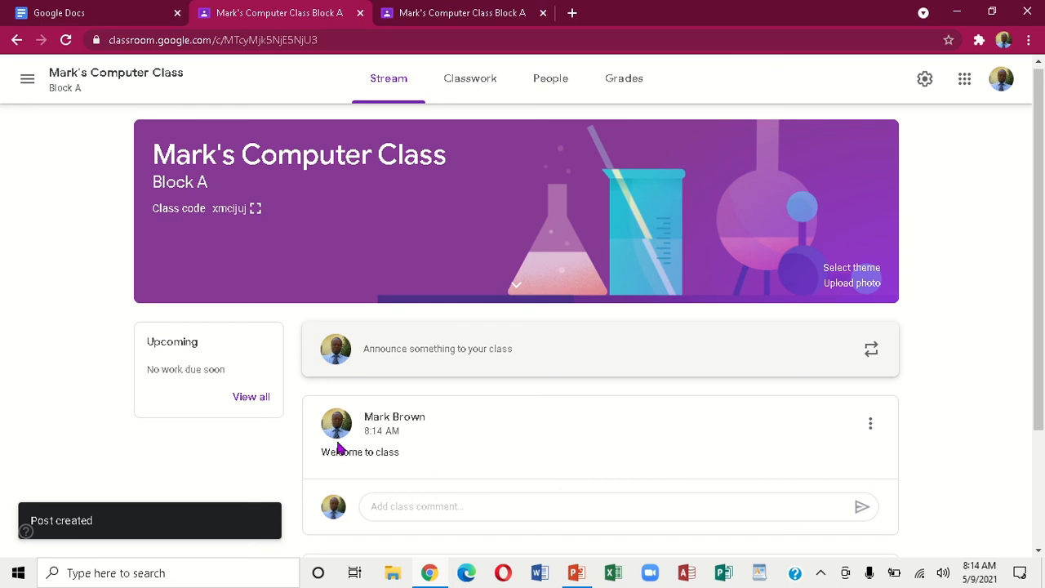
Go to the student's tab and refresh the class Stream via Classwork
click(445, 12)
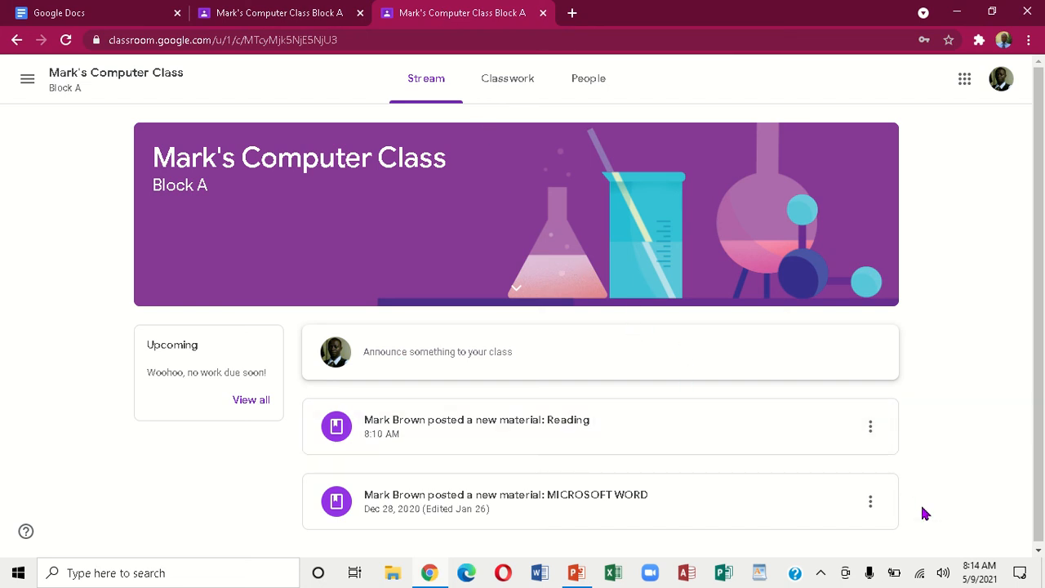
click(1039, 551)
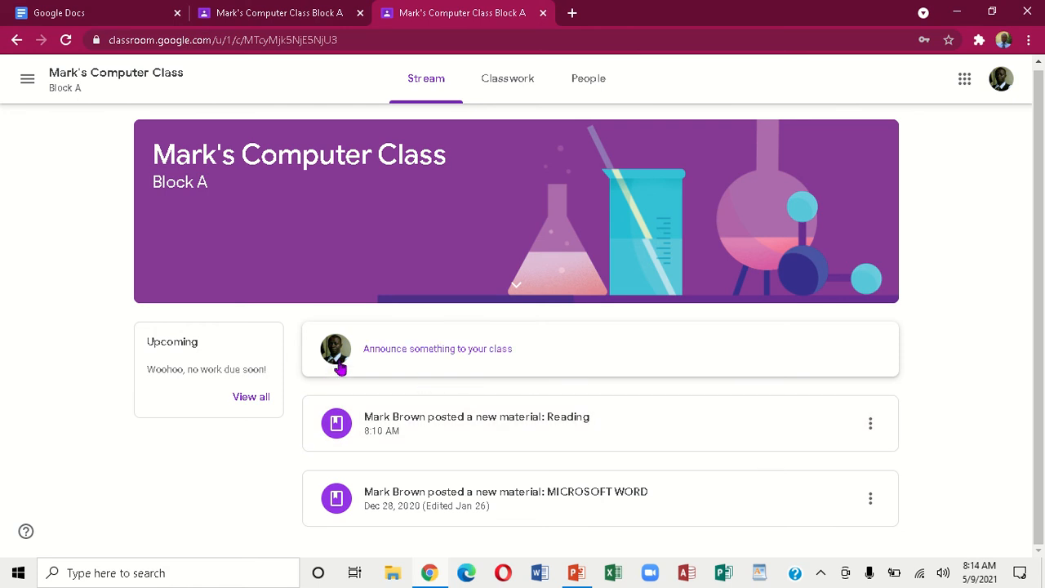
click(506, 85)
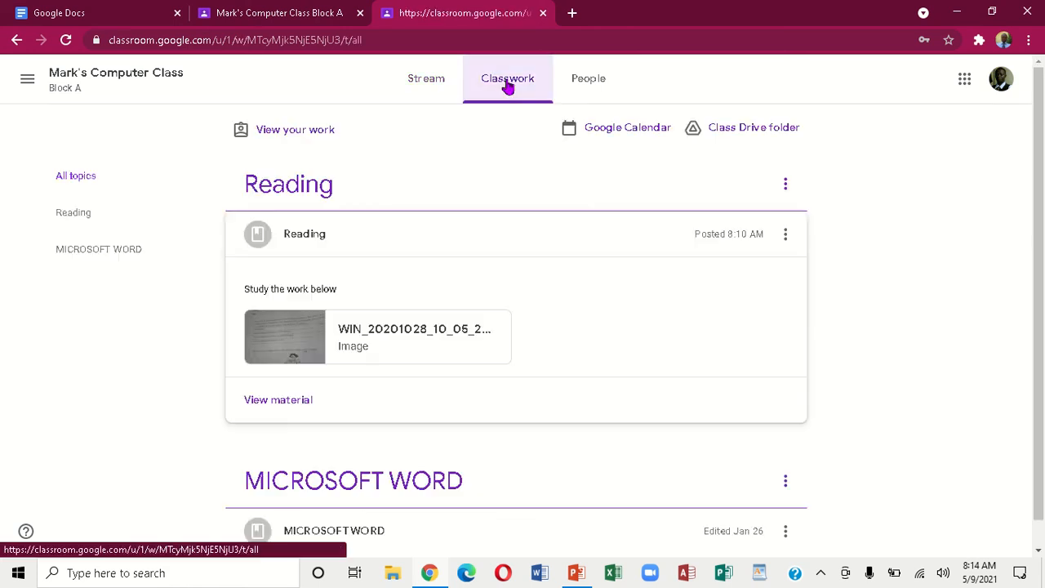
click(437, 83)
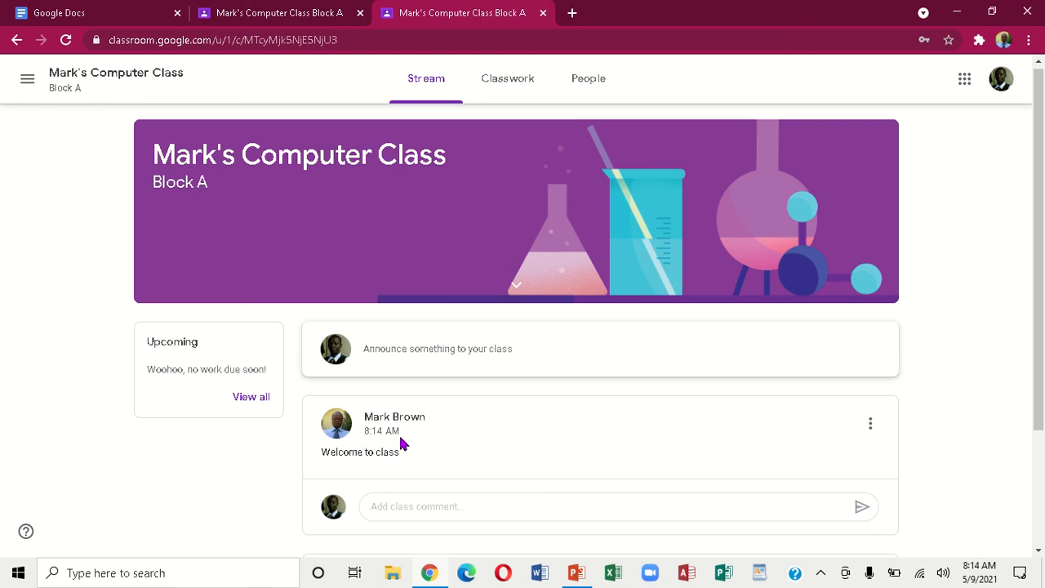
Comment 'thanks miss' on the Welcome to class announcement
click(411, 507)
text(tha)
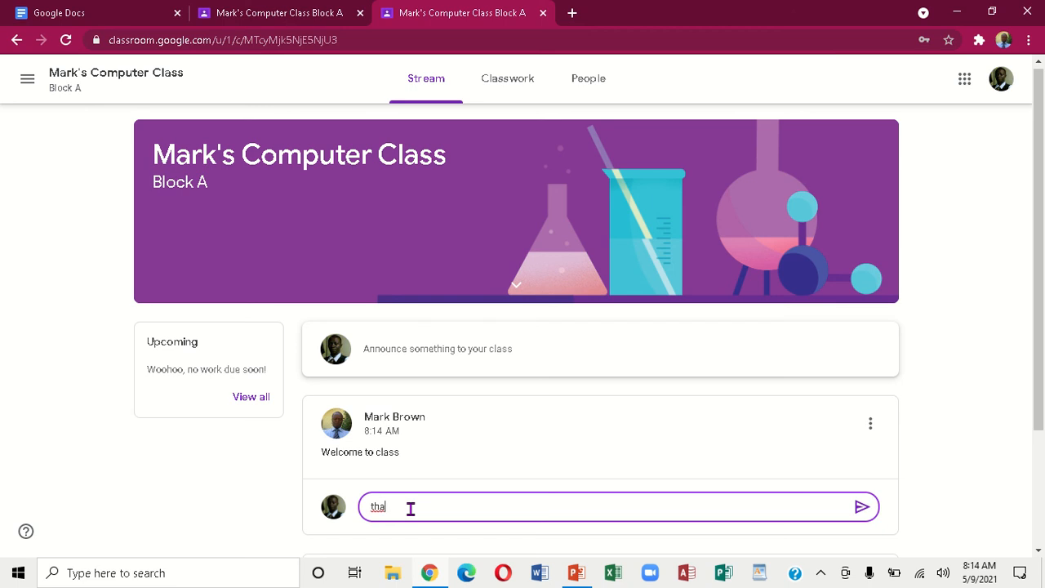
text(nks miss)
click(862, 507)
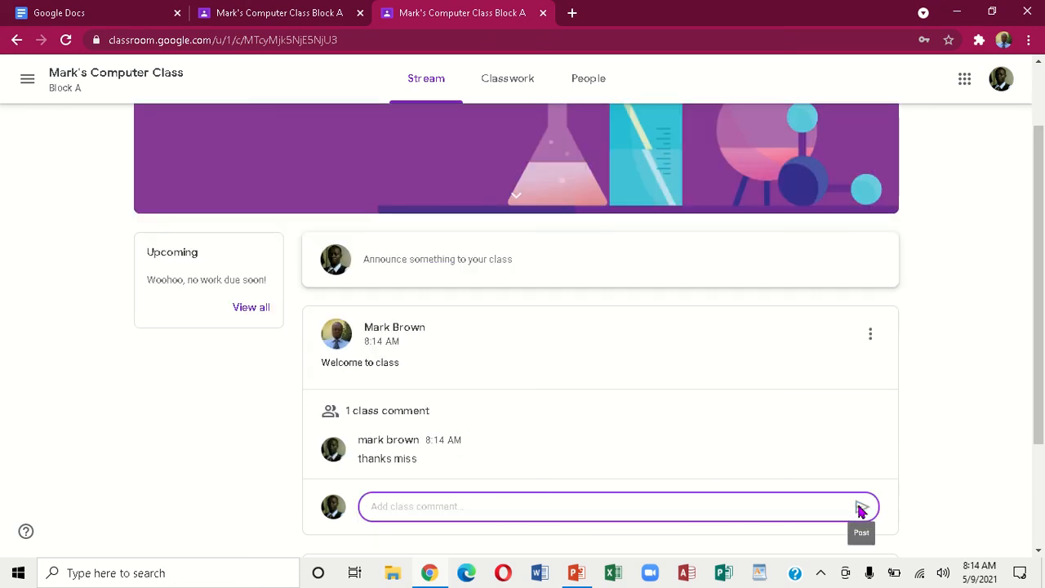
click(1039, 553)
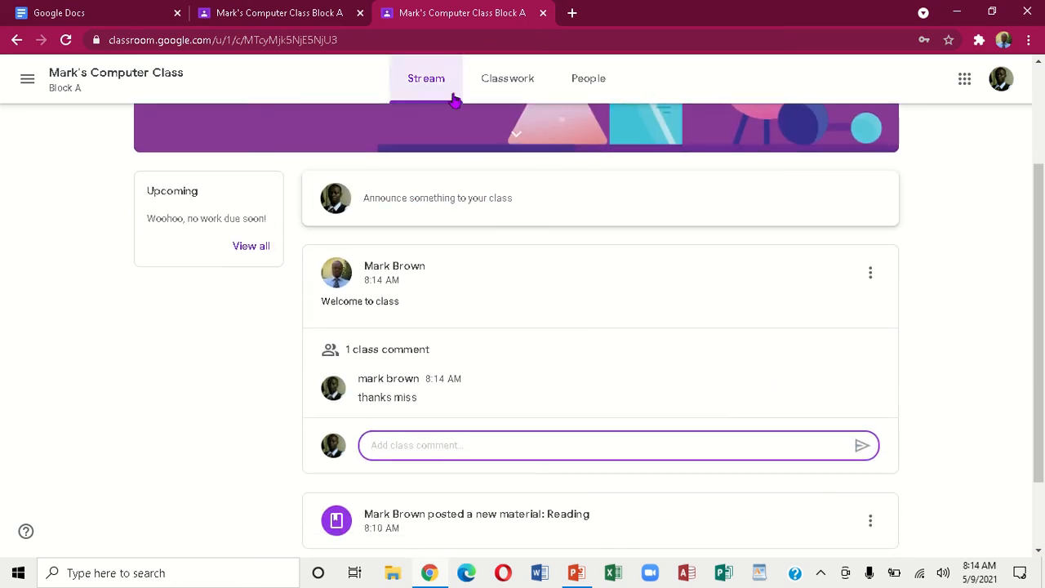
Go to the teacher's tab and refresh the Stream to see the student's comment
click(299, 13)
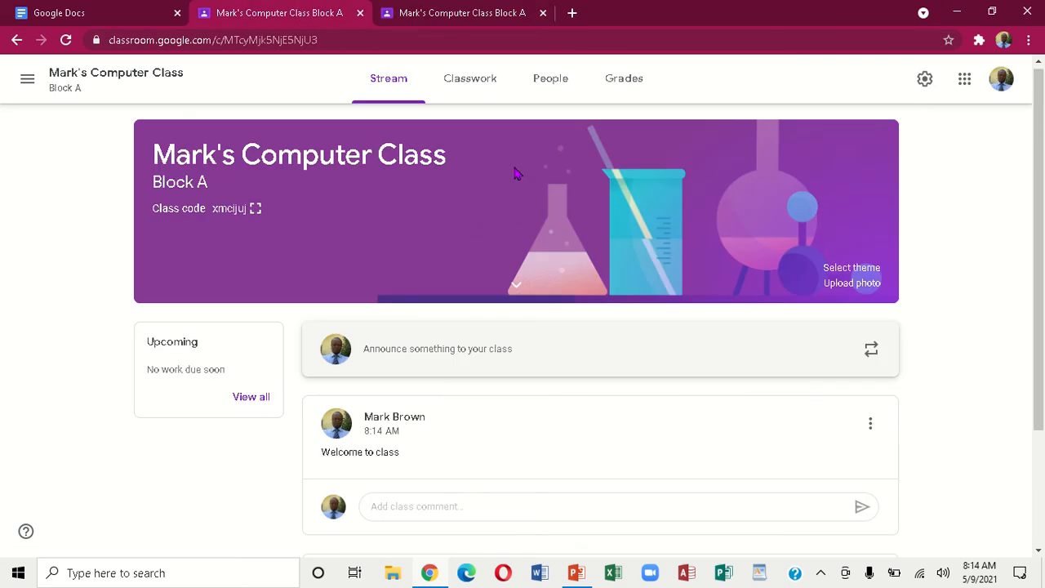
click(481, 85)
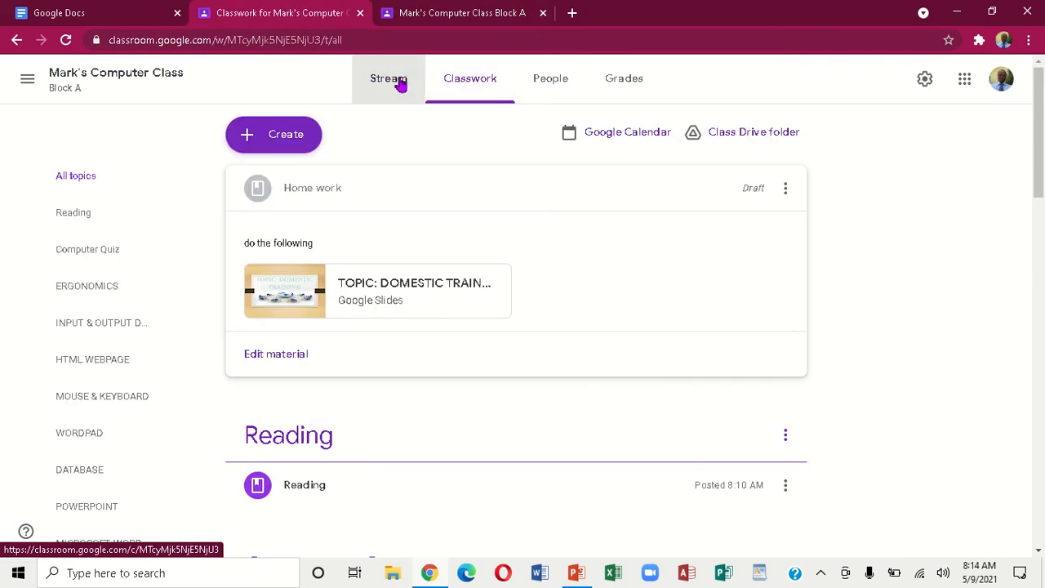
click(400, 84)
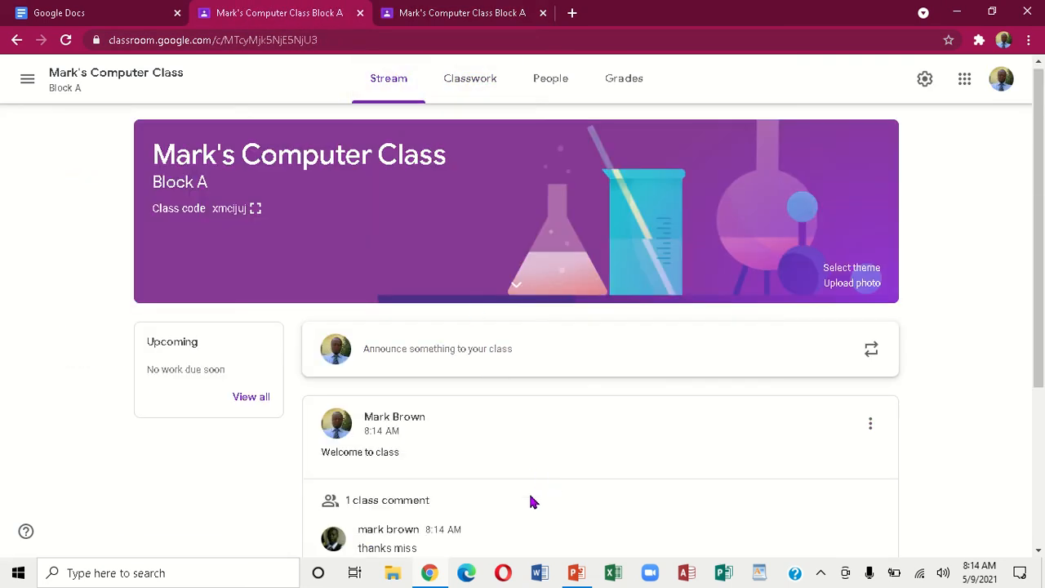
click(1038, 553)
click(1039, 552)
click(1038, 552)
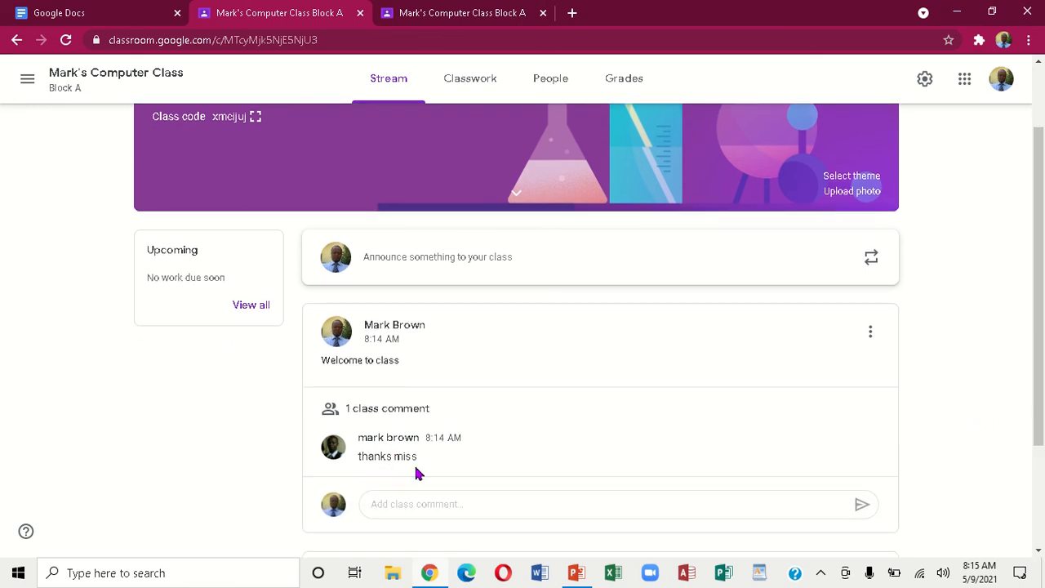
Reply 'you are welcome' as a class comment on the announcement
click(436, 504)
text(you)
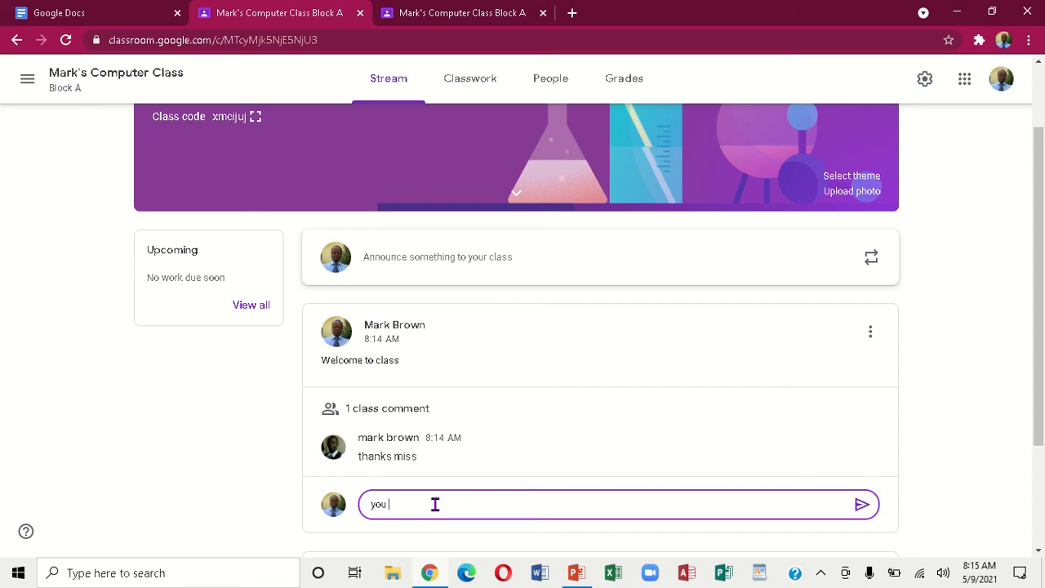
text( are welcome)
click(862, 506)
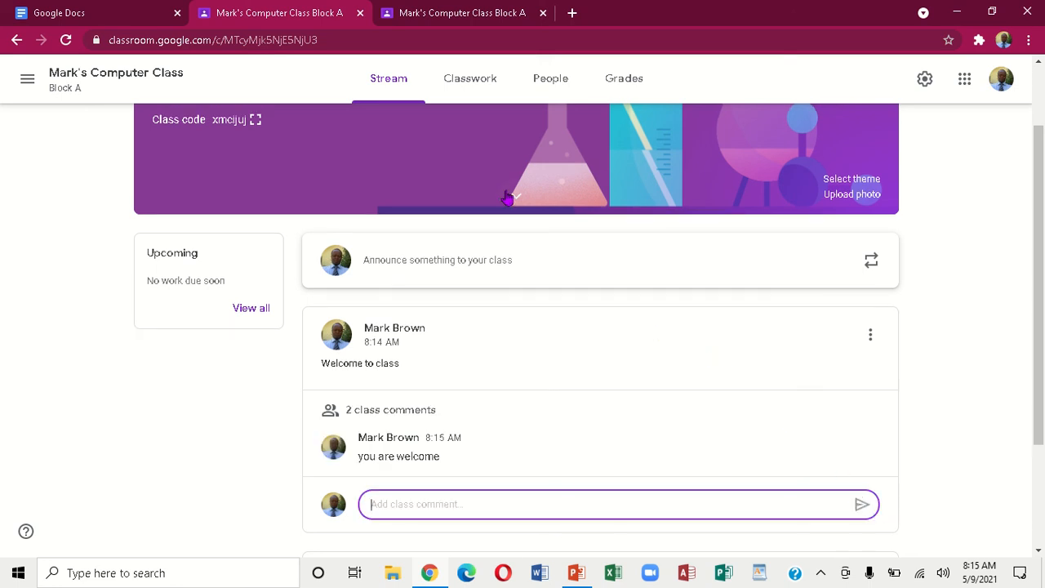
Refresh the student's Stream so the teacher's 'you are welcome' reply appears
click(430, 18)
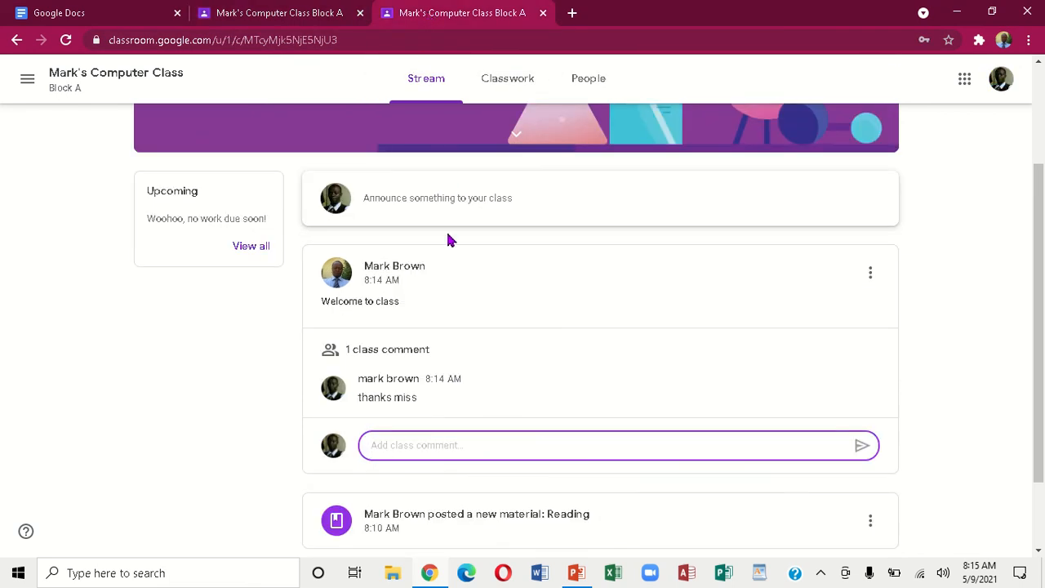
click(494, 77)
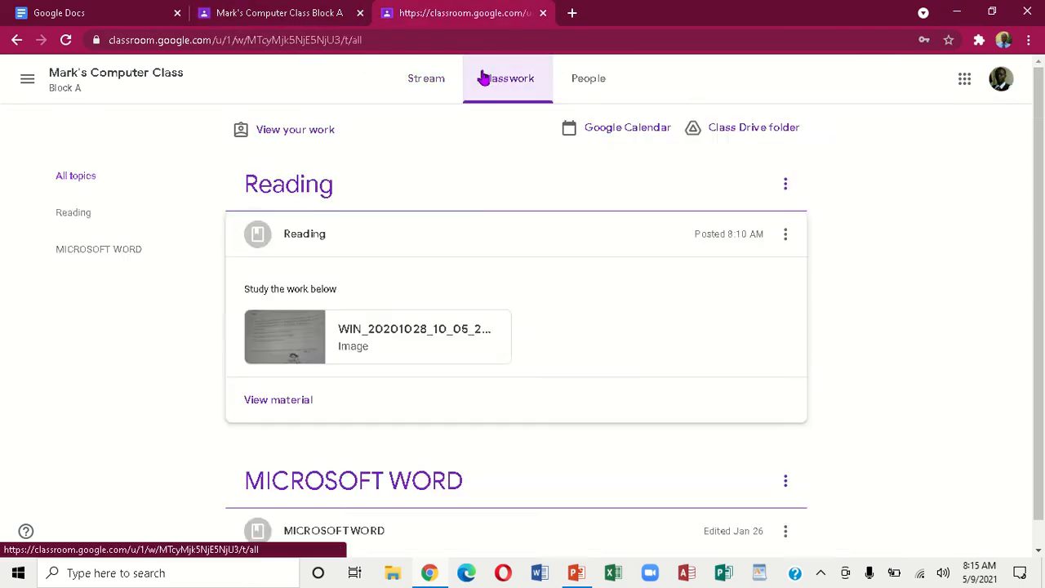
click(413, 86)
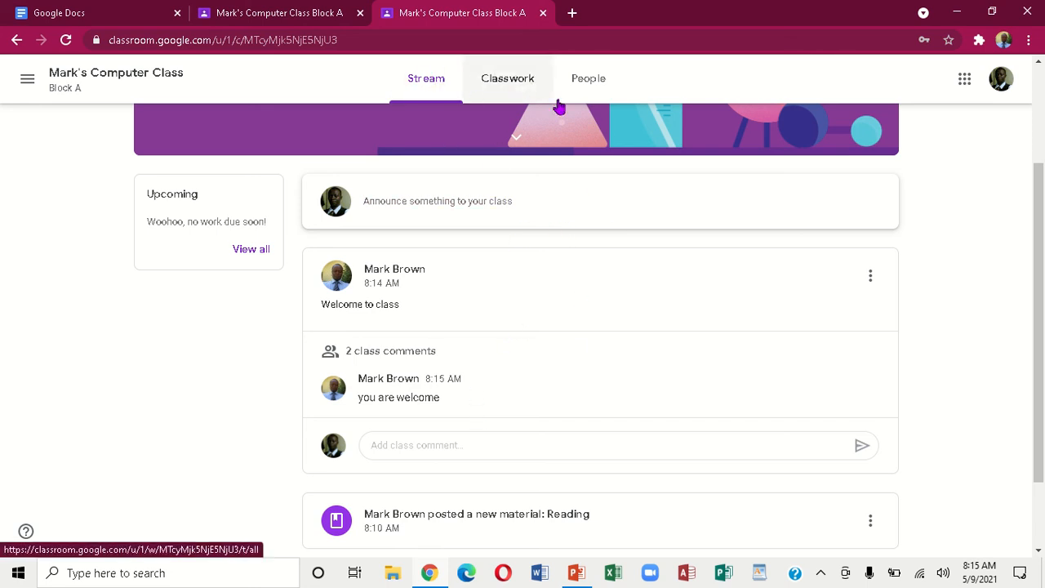
click(304, 11)
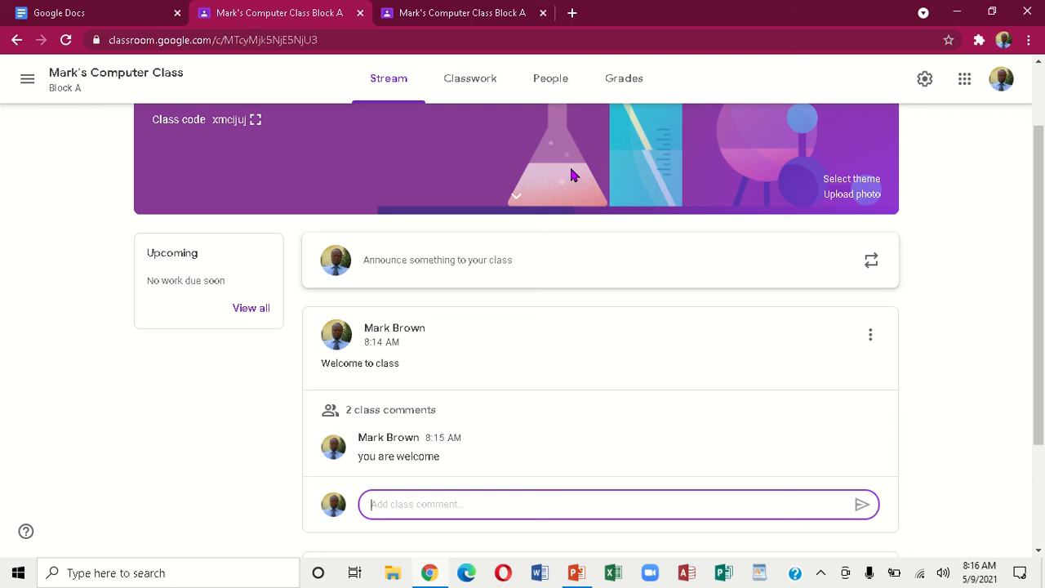
Begin a new class comment under the welcome announcement in the teacher's Stream
text(o)
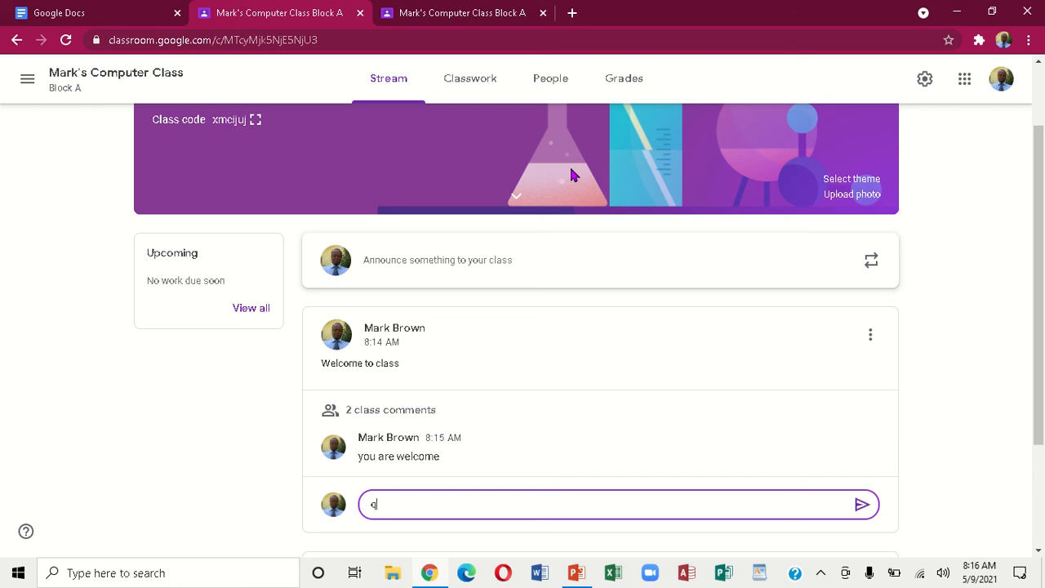